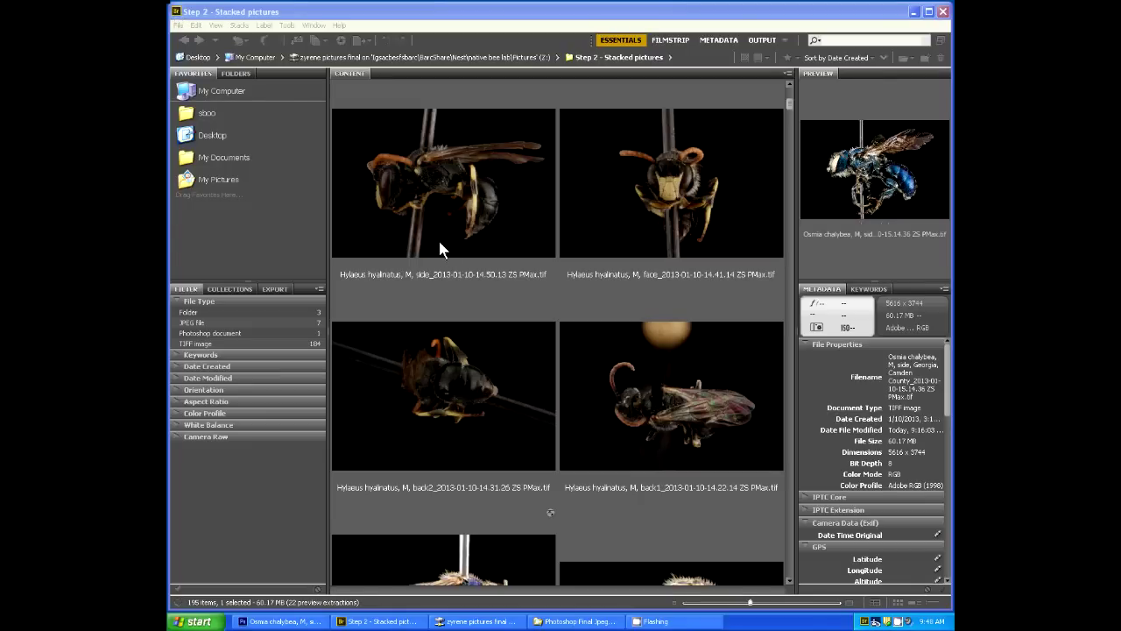
# Step: Open the side-view Hylaeus hyalinatus bee image from Bridge in Camera Raw
pyautogui.click(425, 221)
pyautogui.rightClick(428, 223)
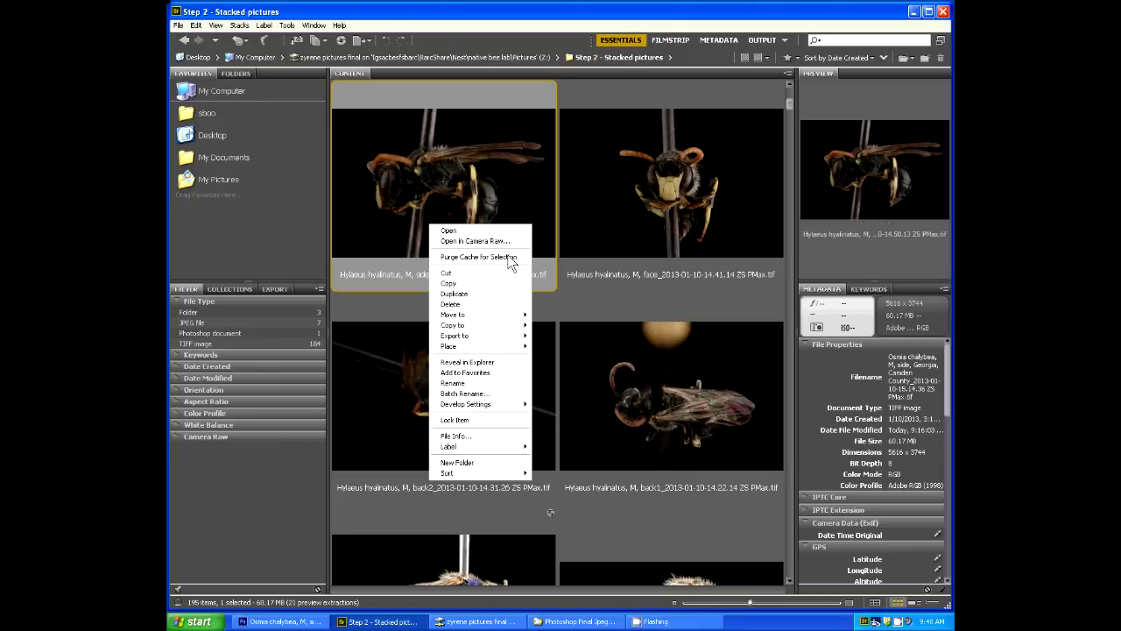
pyautogui.click(474, 240)
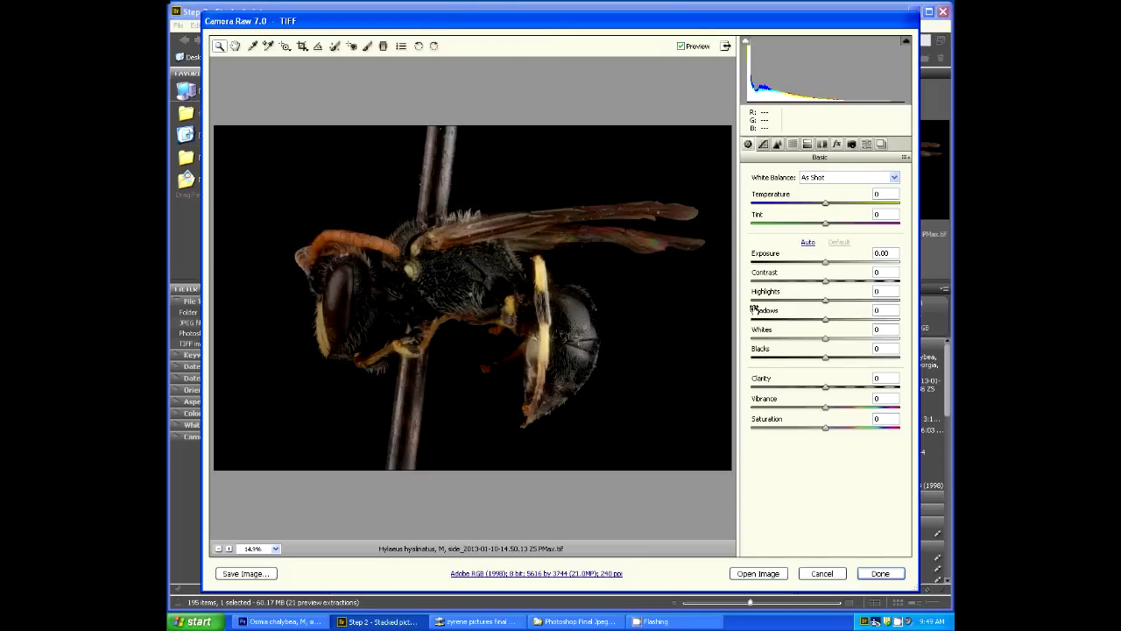
# Step: Sharpen the bee photo with Sharpening Amount 150 and a larger Radius
pyautogui.click(776, 146)
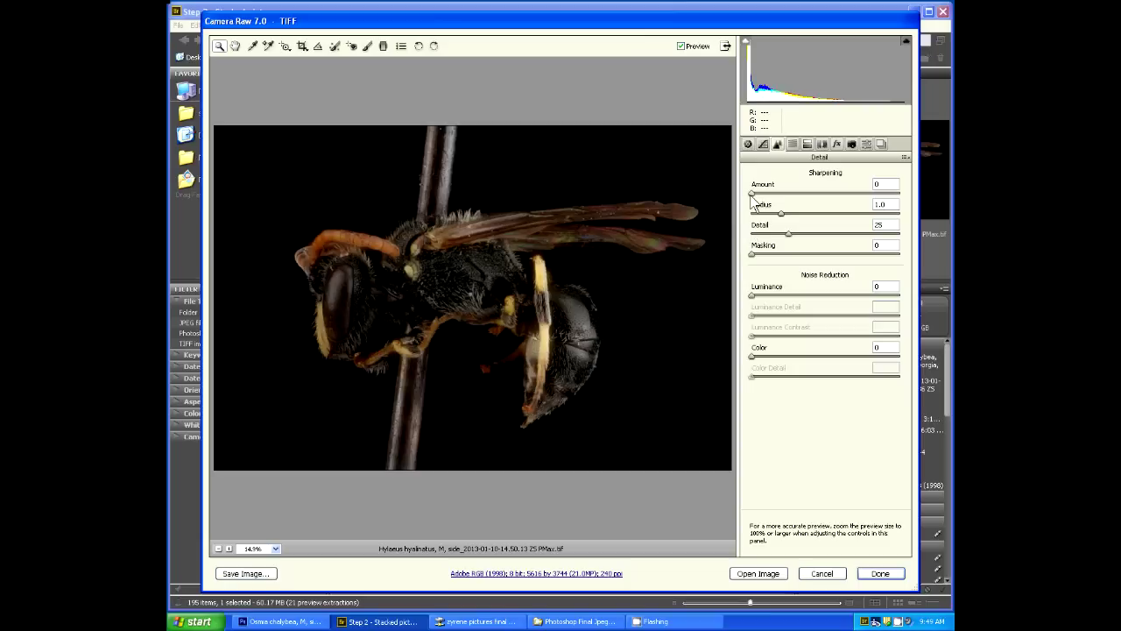
pyautogui.moveTo(751, 194); pyautogui.dragTo(907, 207)
pyautogui.moveTo(780, 213); pyautogui.dragTo(797, 213)
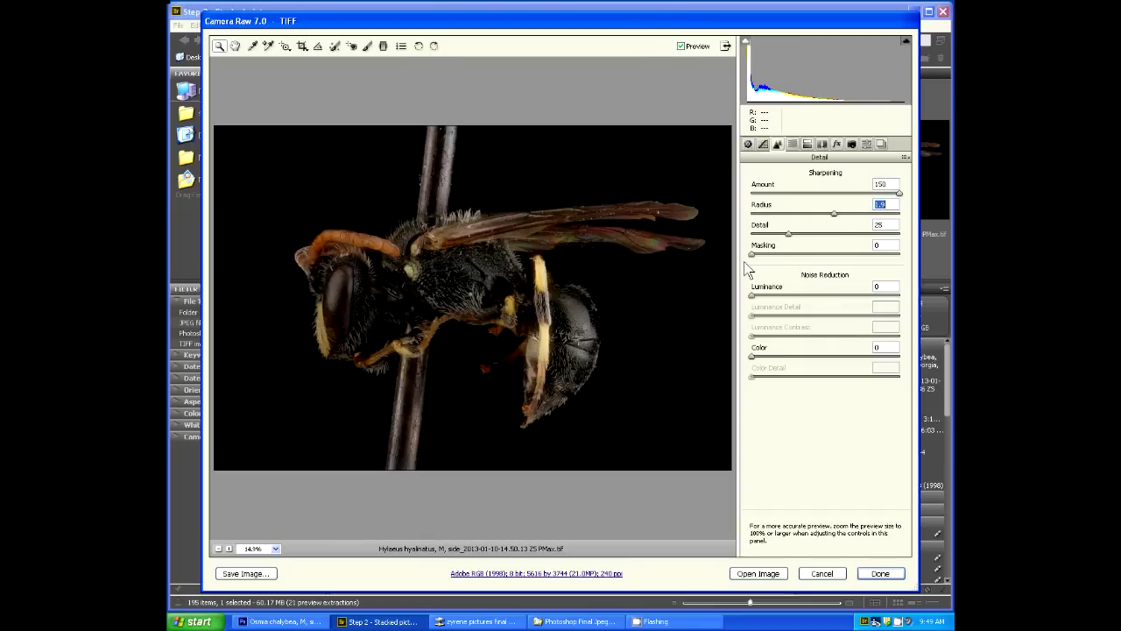
pyautogui.click(748, 143)
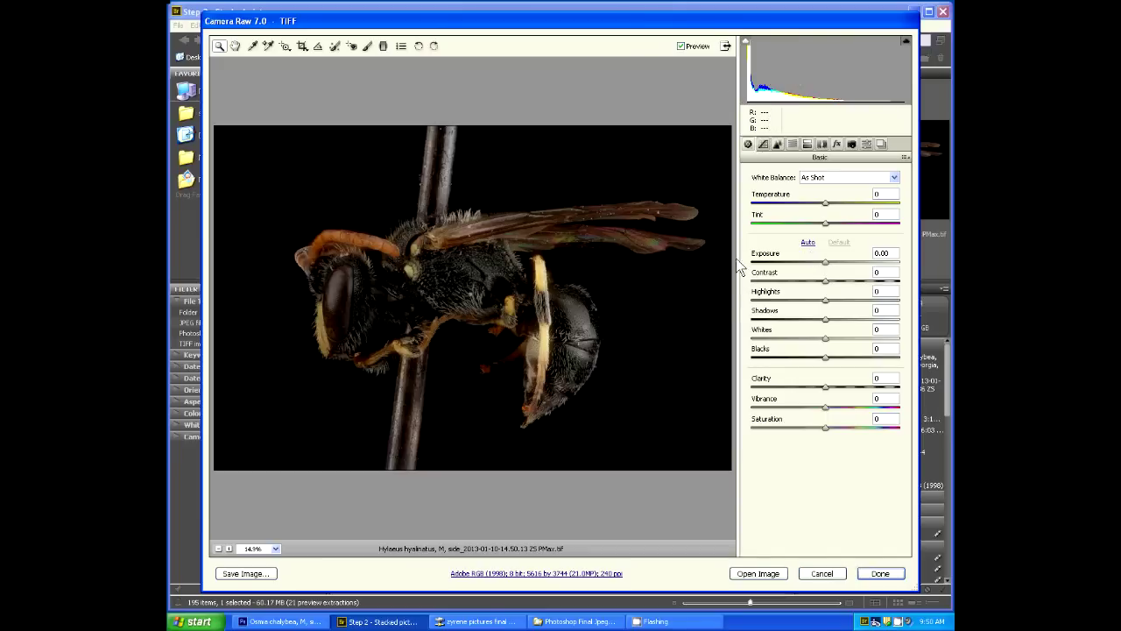
# Step: Set Exposure +0.05, Blacks -20, Clarity +25, Contrast +13, Vibrance +23, Saturation +2, then open in Photoshop
pyautogui.moveTo(827, 263); pyautogui.dragTo(834, 261)
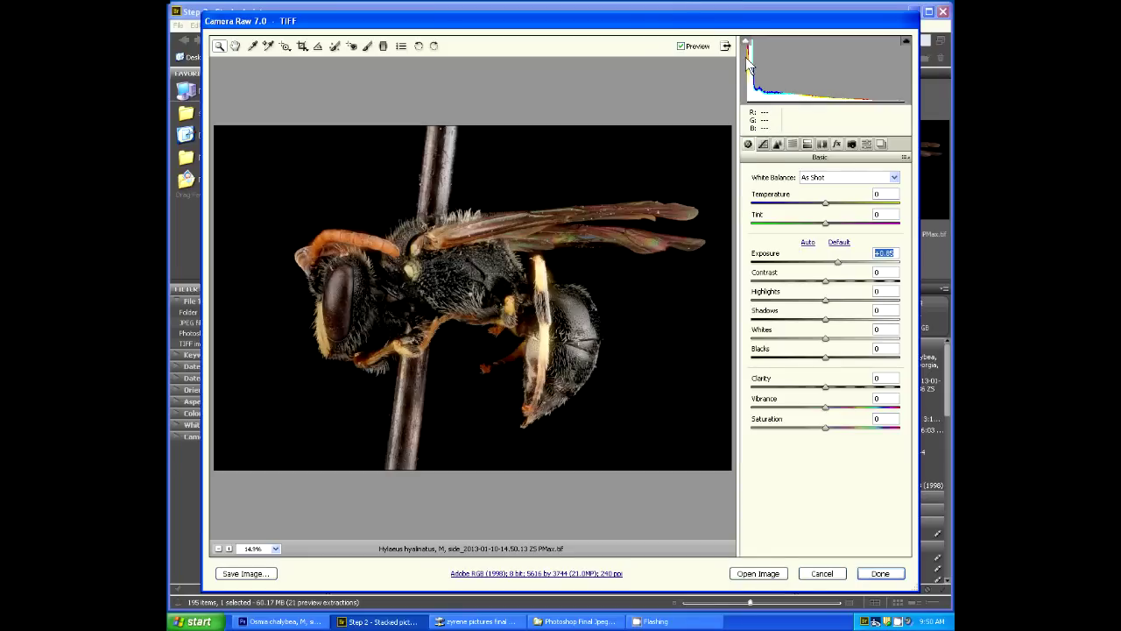
pyautogui.moveTo(825, 361); pyautogui.dragTo(810, 358)
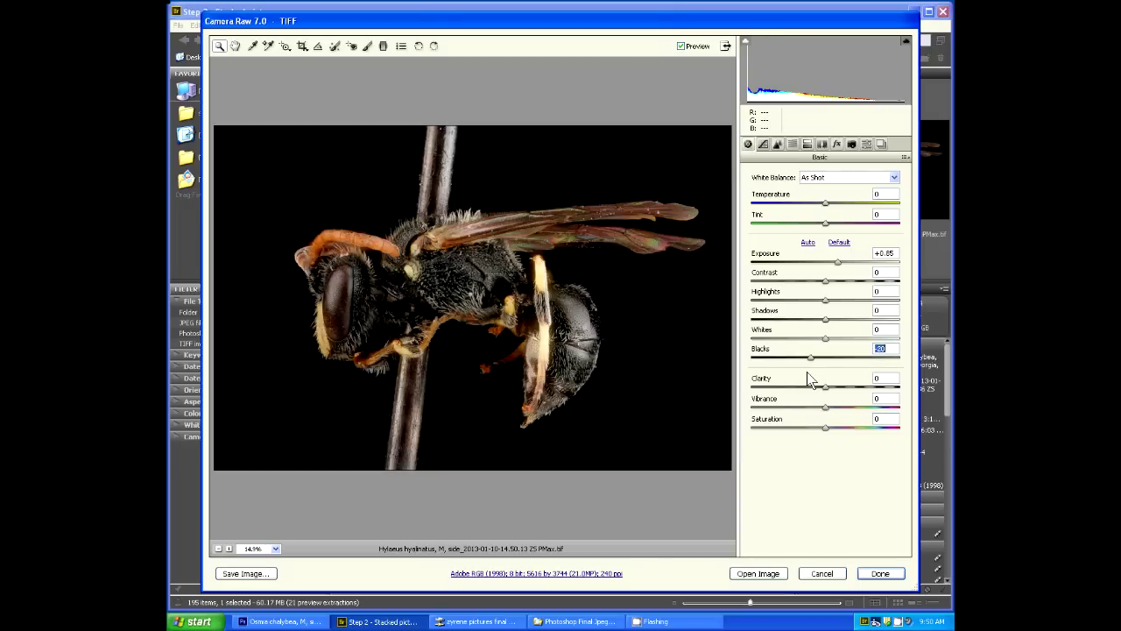
pyautogui.moveTo(827, 388); pyautogui.dragTo(844, 386)
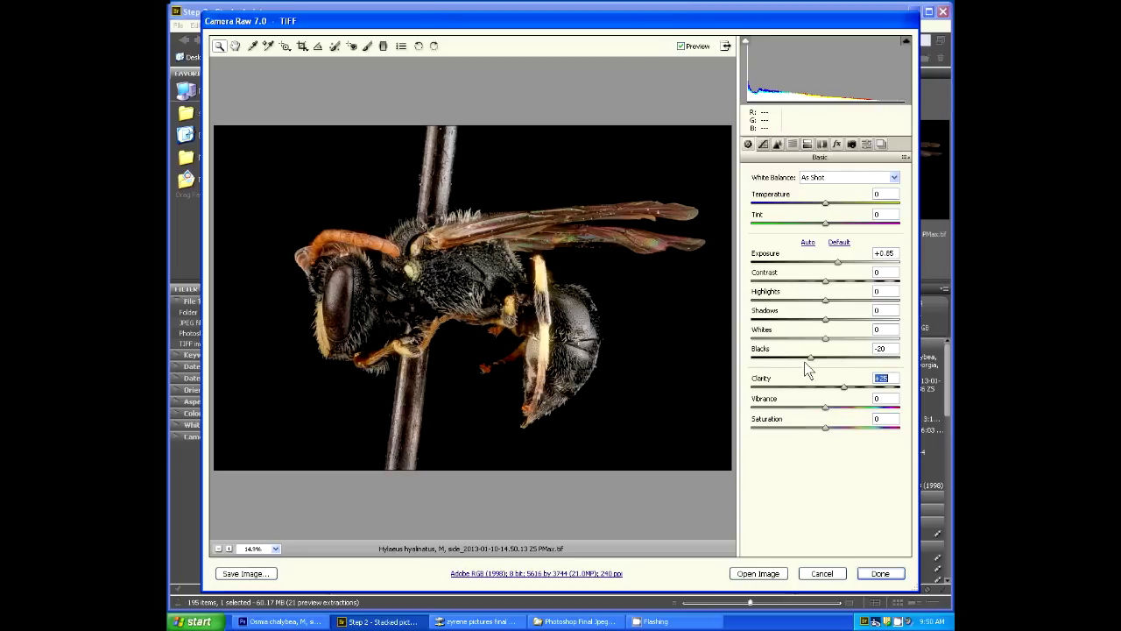
pyautogui.moveTo(824, 281)
pyautogui.mouseDown()
pyautogui.moveTo(835, 280)
pyautogui.moveTo(795, 277)
pyautogui.moveTo(836, 281)
pyautogui.mouseUp()
pyautogui.moveTo(825, 408); pyautogui.dragTo(846, 409)
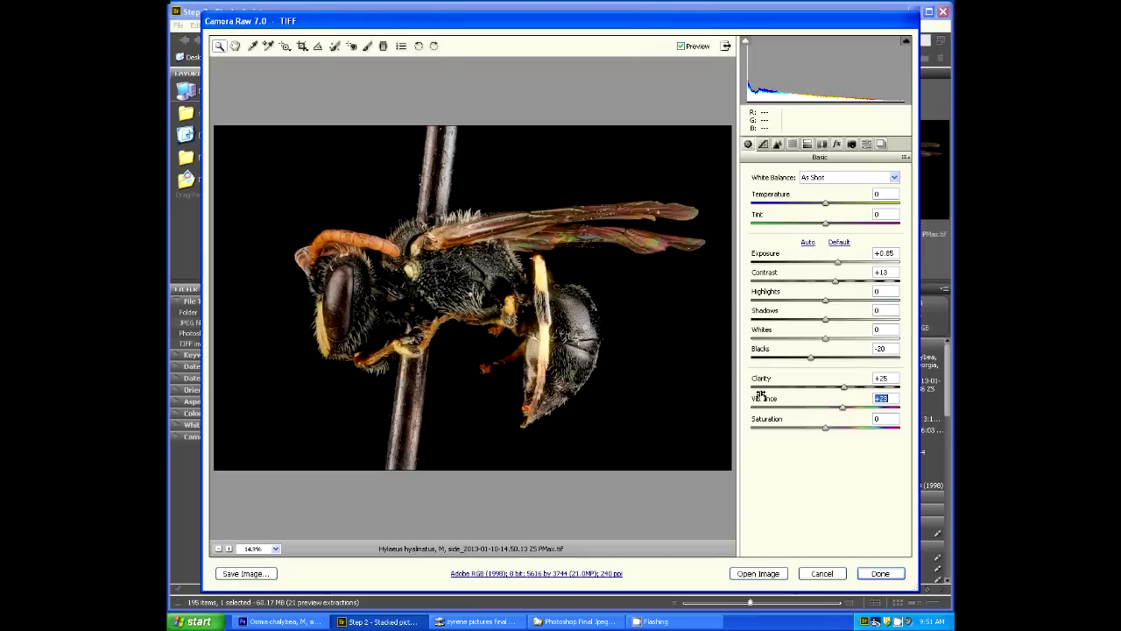
pyautogui.click(826, 427)
pyautogui.moveTo(827, 427); pyautogui.dragTo(826, 427)
pyautogui.click(757, 574)
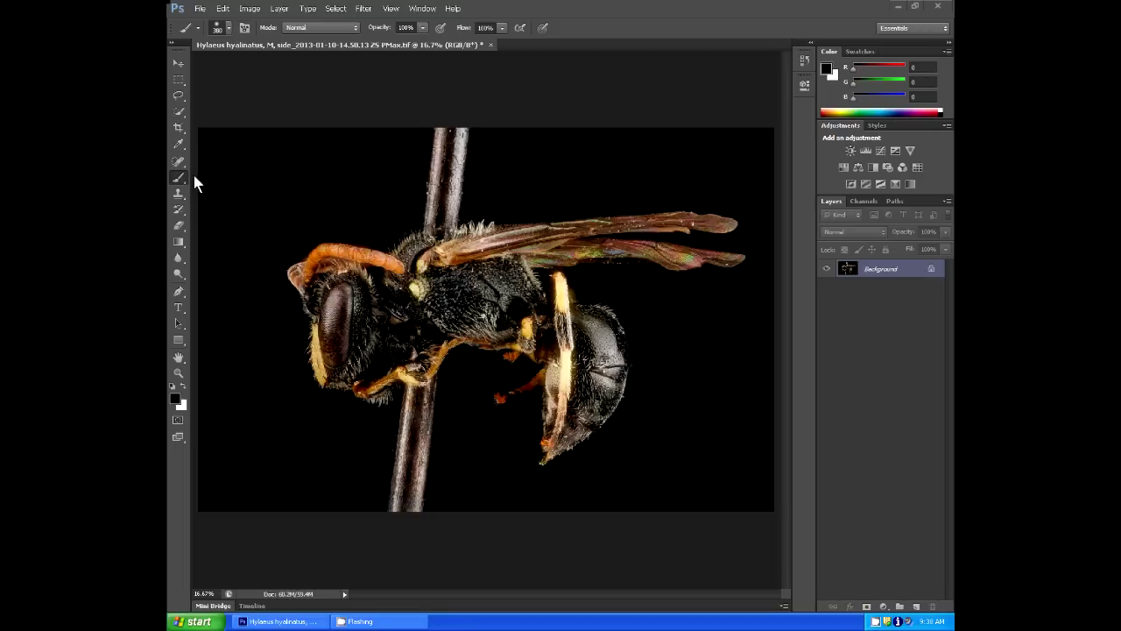
# Step: Paint the mounting pin above and below the bee black, then zoom in on the legs
pyautogui.click(298, 176)
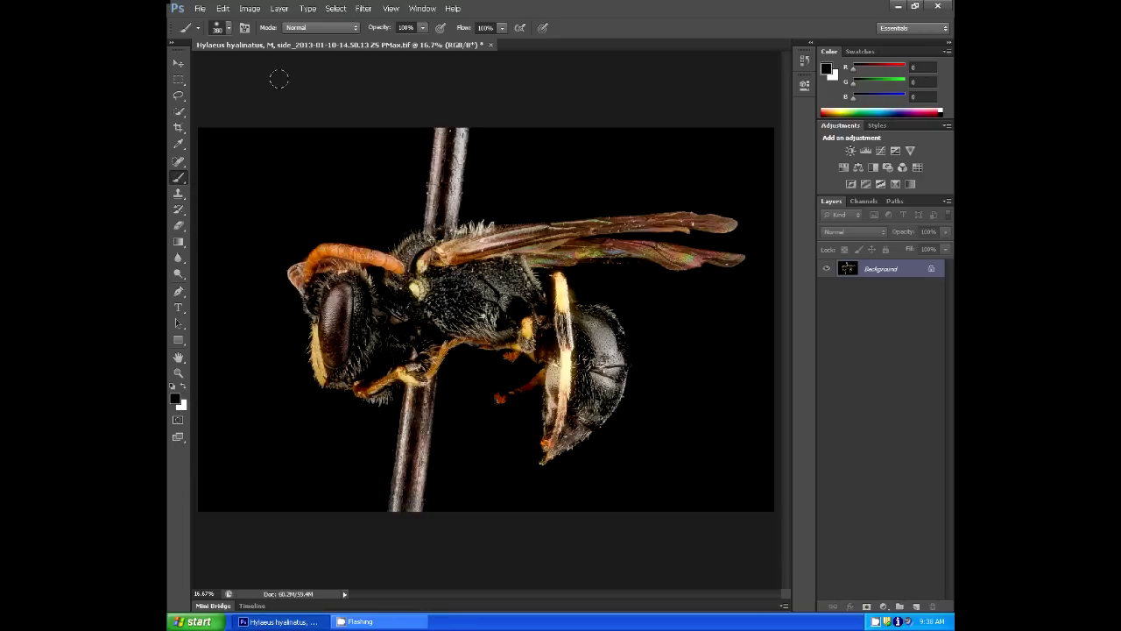
pyautogui.moveTo(410, 152)
pyautogui.mouseDown()
pyautogui.moveTo(508, 135)
pyautogui.moveTo(420, 134)
pyautogui.moveTo(454, 138)
pyautogui.moveTo(430, 173)
pyautogui.moveTo(460, 169)
pyautogui.moveTo(424, 183)
pyautogui.moveTo(450, 191)
pyautogui.moveTo(420, 204)
pyautogui.moveTo(449, 190)
pyautogui.mouseUp()
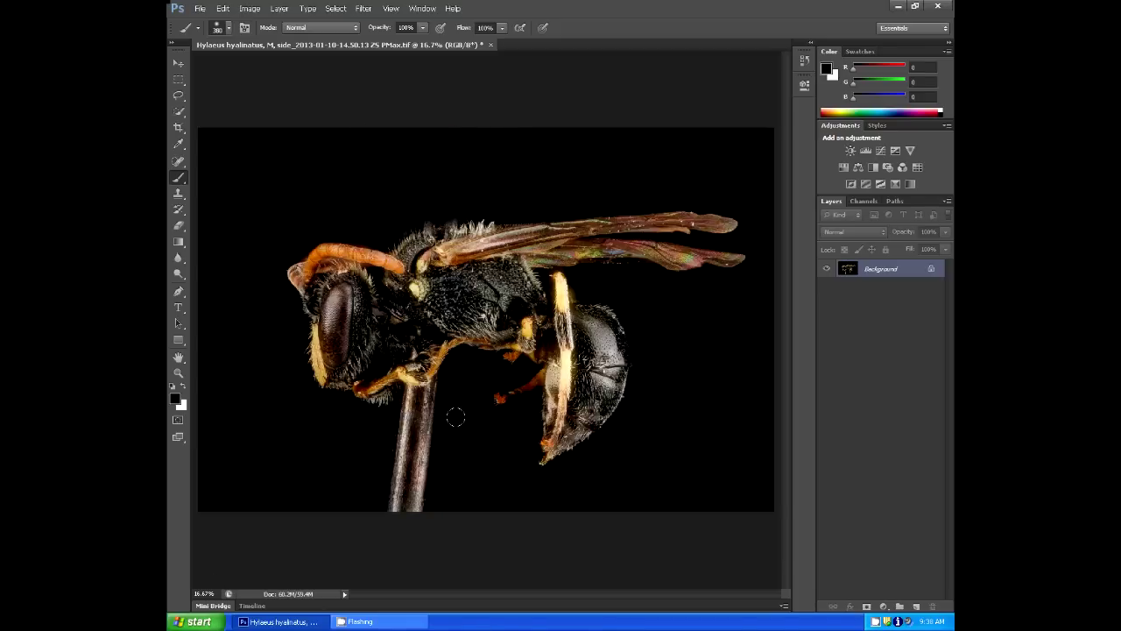
pyautogui.moveTo(422, 406)
pyautogui.mouseDown()
pyautogui.moveTo(401, 495)
pyautogui.moveTo(366, 506)
pyautogui.mouseUp()
pyautogui.moveTo(410, 394); pyautogui.dragTo(419, 404)
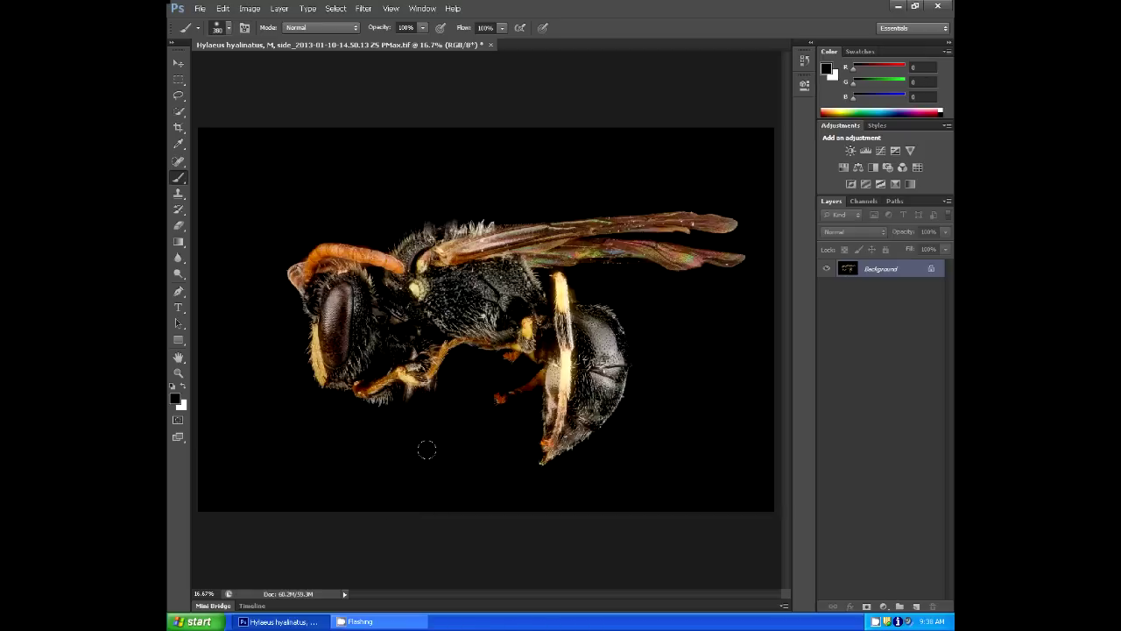
pyautogui.press('z')
pyautogui.moveTo(415, 397); pyautogui.dragTo(488, 440)
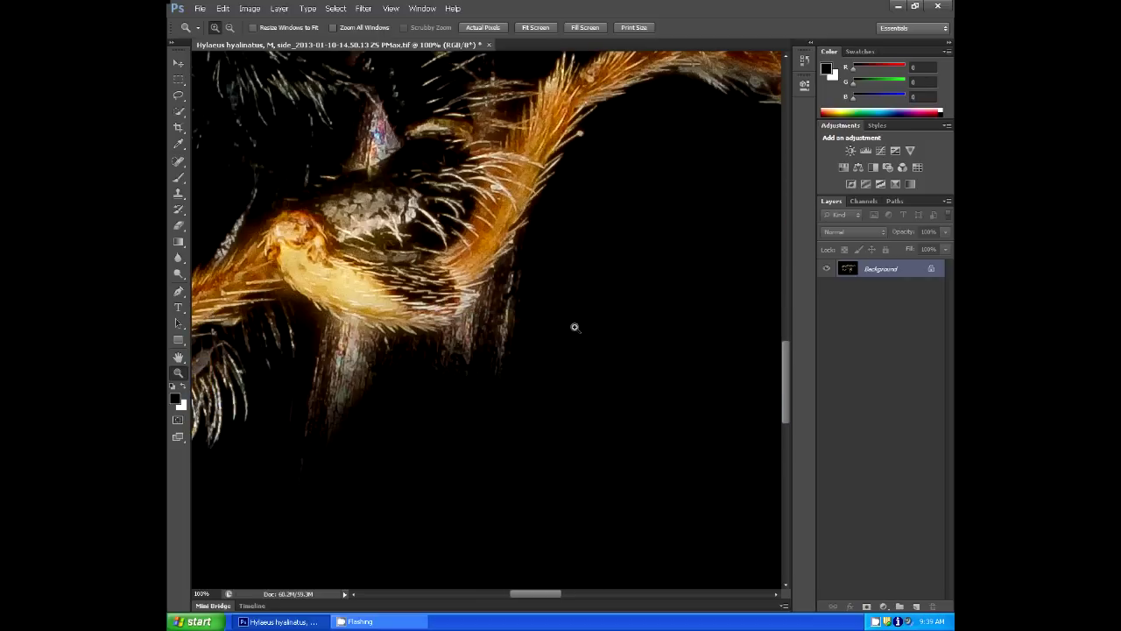
# Step: Paint black along the leg's right edge with a 20 px brush
pyautogui.press('b')
pyautogui.rightClick(634, 338)
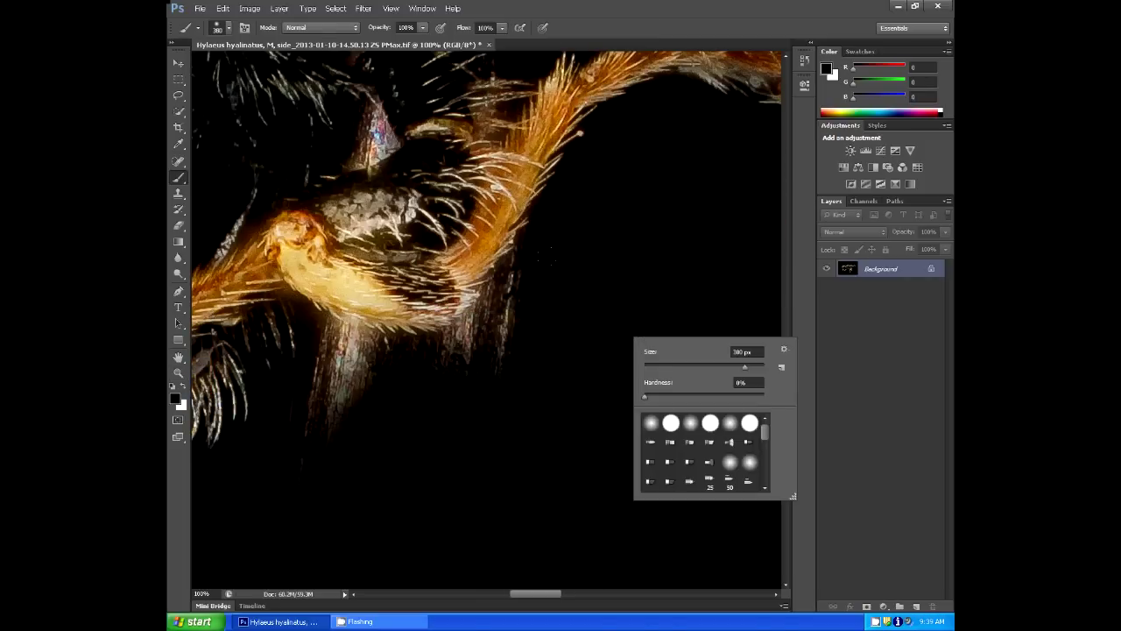
pyautogui.write('20')
pyautogui.press('Return')
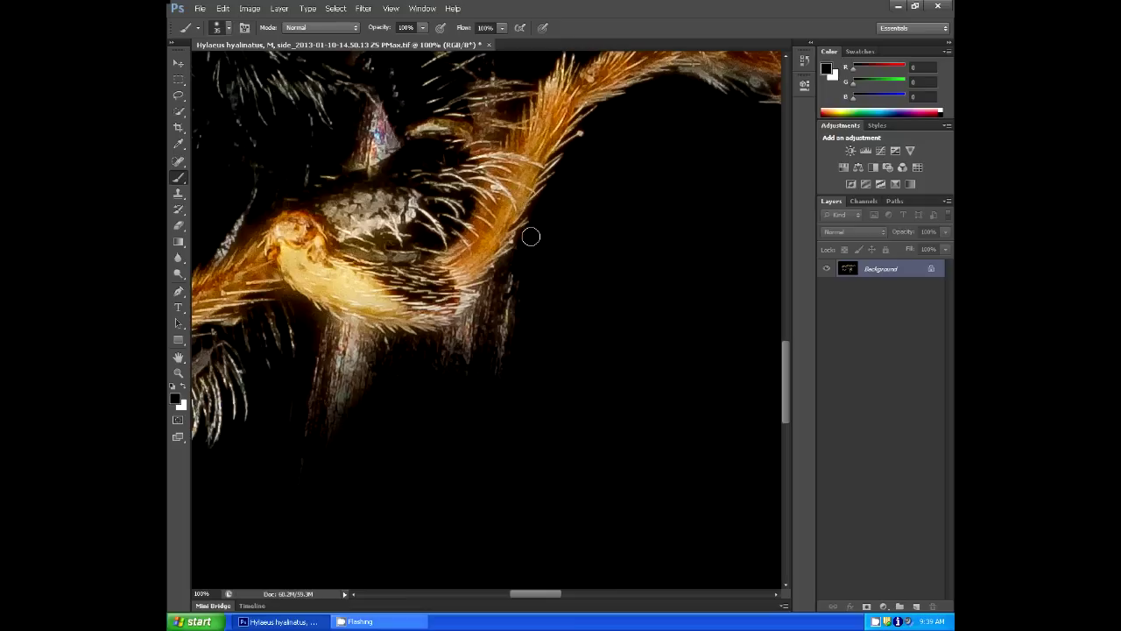
pyautogui.moveTo(529, 253)
pyautogui.mouseDown()
pyautogui.moveTo(498, 282)
pyautogui.moveTo(508, 289)
pyautogui.moveTo(489, 290)
pyautogui.moveTo(496, 305)
pyautogui.moveTo(464, 331)
pyautogui.moveTo(441, 345)
pyautogui.moveTo(385, 347)
pyautogui.mouseUp()
# Step: Paint out the faint stray hairs along and below the leg's lower edge in black
pyautogui.rightClick(597, 305)
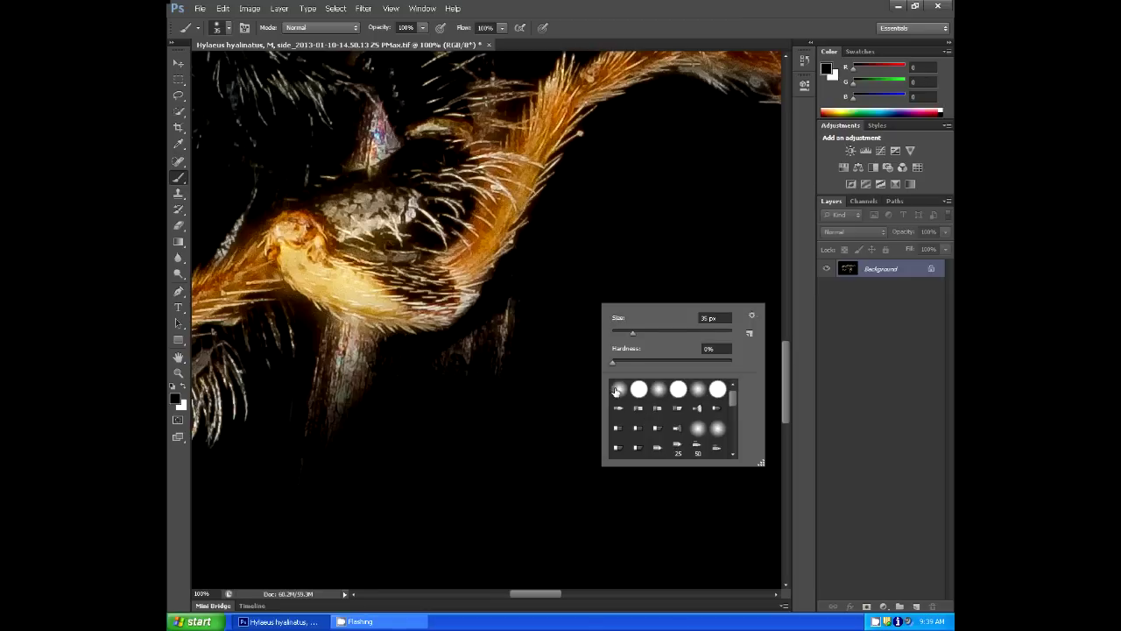
pyautogui.click(556, 289)
pyautogui.moveTo(396, 343); pyautogui.dragTo(326, 327)
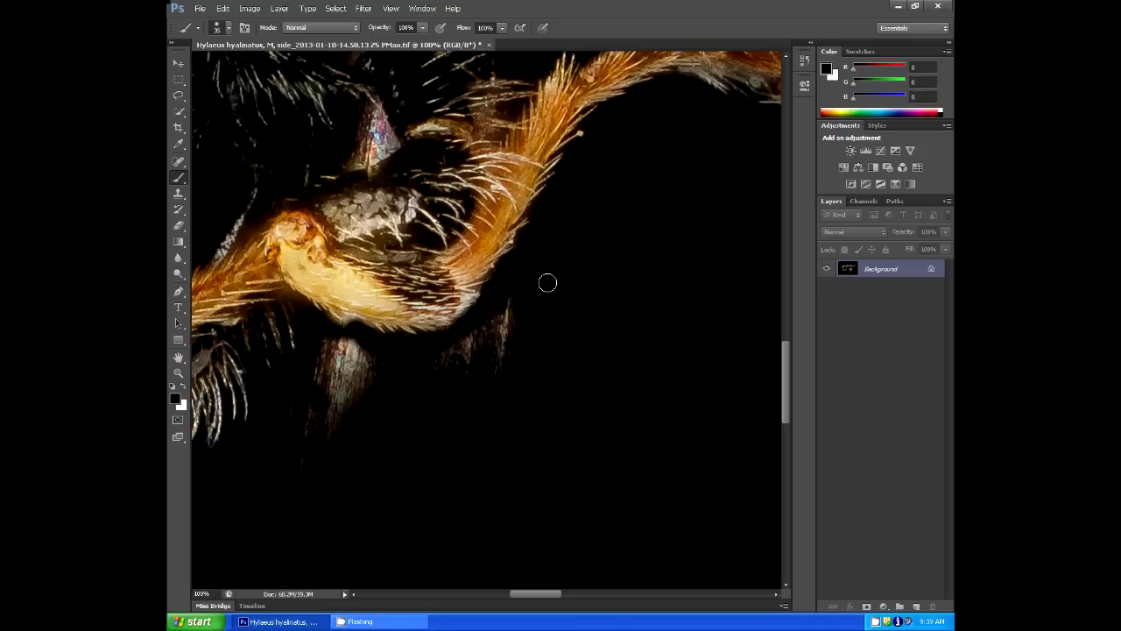
pyautogui.rightClick(617, 317)
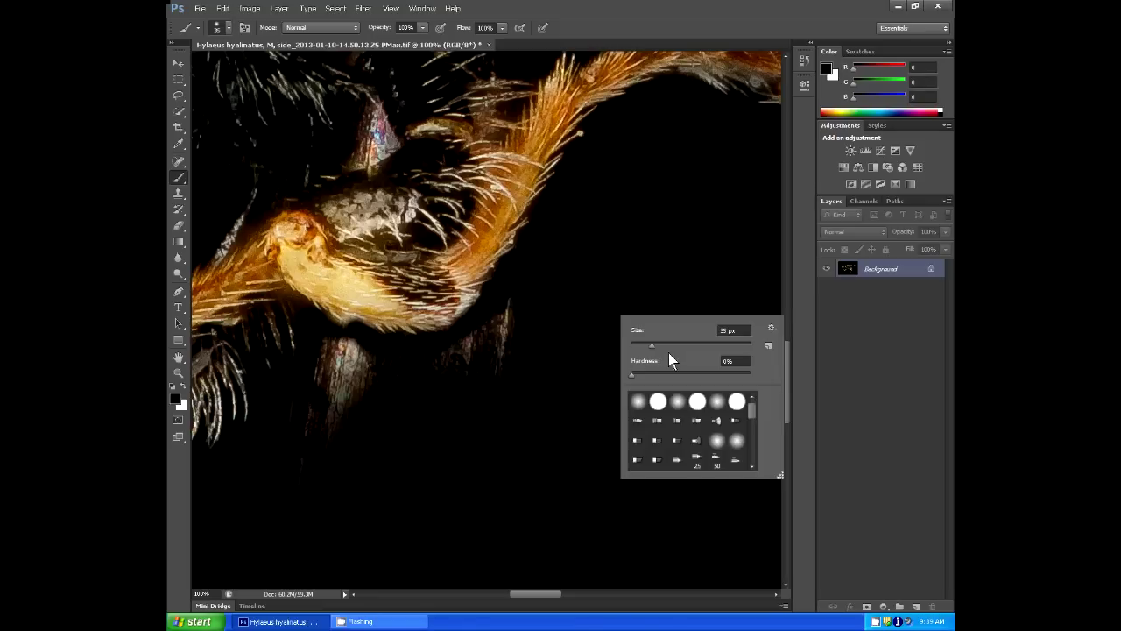
pyautogui.press('Return')
pyautogui.moveTo(508, 346)
pyautogui.mouseDown()
pyautogui.moveTo(483, 328)
pyautogui.moveTo(482, 316)
pyautogui.moveTo(439, 350)
pyautogui.moveTo(347, 366)
pyautogui.moveTo(335, 347)
pyautogui.moveTo(303, 355)
pyautogui.moveTo(303, 382)
pyautogui.mouseUp()
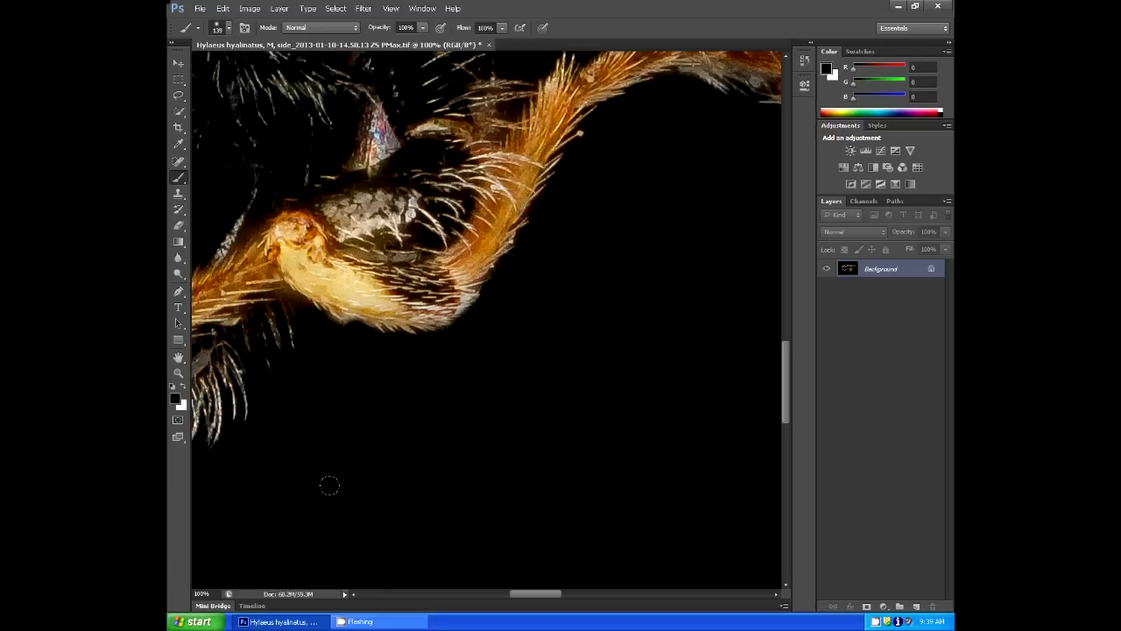
# Step: Paint the grey haze around the thorax edge solid black
pyautogui.scroll(3, 558, 421)
pyautogui.moveTo(786, 388); pyautogui.dragTo(790, 235)
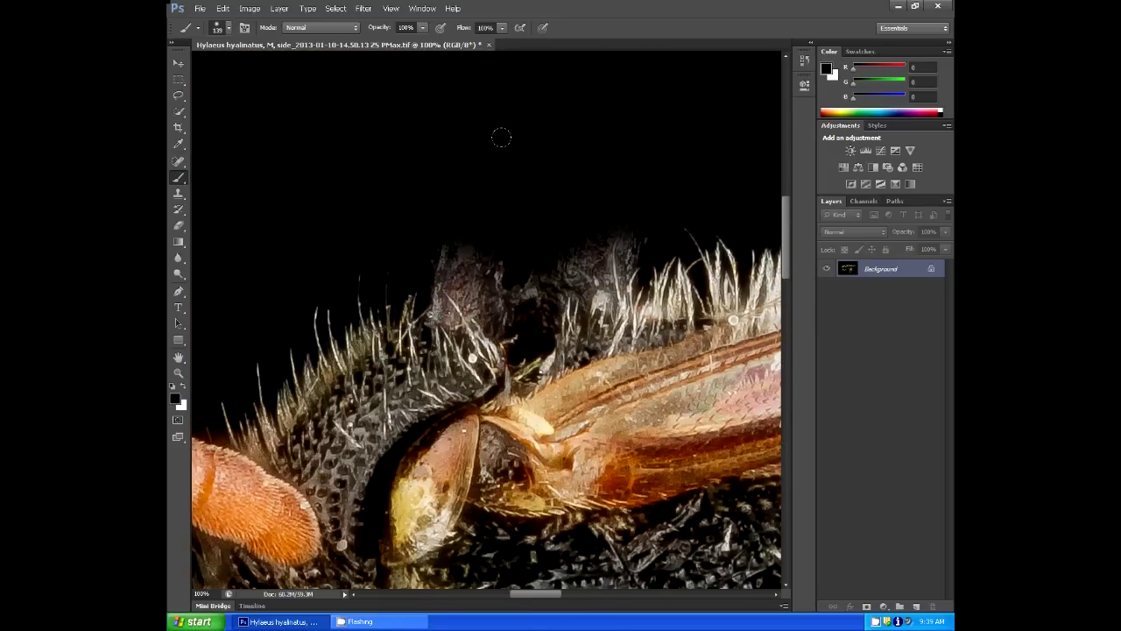
pyautogui.scroll(2, 511, 148)
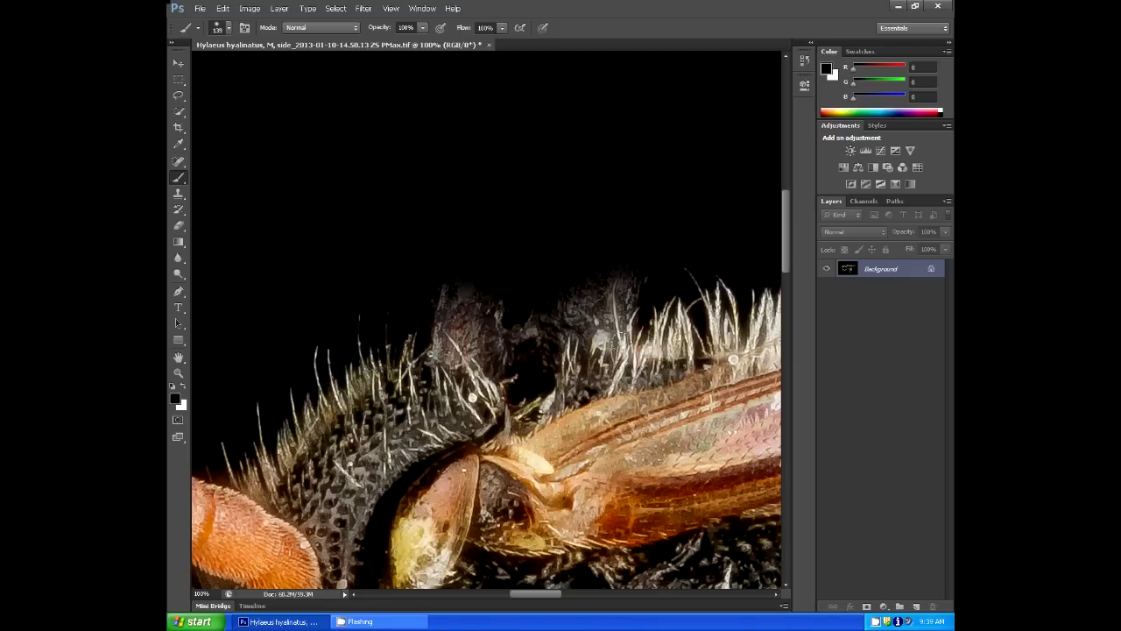
pyautogui.moveTo(424, 203)
pyautogui.mouseDown()
pyautogui.moveTo(435, 266)
pyautogui.moveTo(514, 262)
pyautogui.moveTo(594, 211)
pyautogui.mouseUp()
pyautogui.moveTo(525, 249)
pyautogui.mouseDown()
pyautogui.moveTo(500, 310)
pyautogui.moveTo(467, 260)
pyautogui.moveTo(471, 303)
pyautogui.moveTo(441, 264)
pyautogui.moveTo(484, 172)
pyautogui.mouseUp()
pyautogui.rightClick(429, 156)
pyautogui.press('Escape')
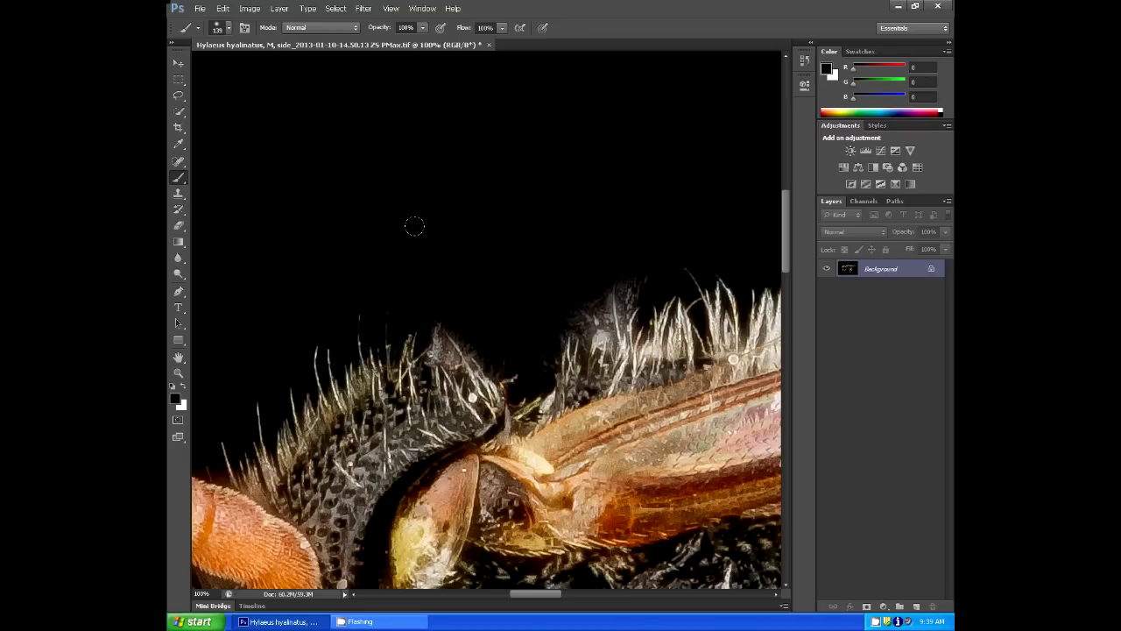
pyautogui.press('s')
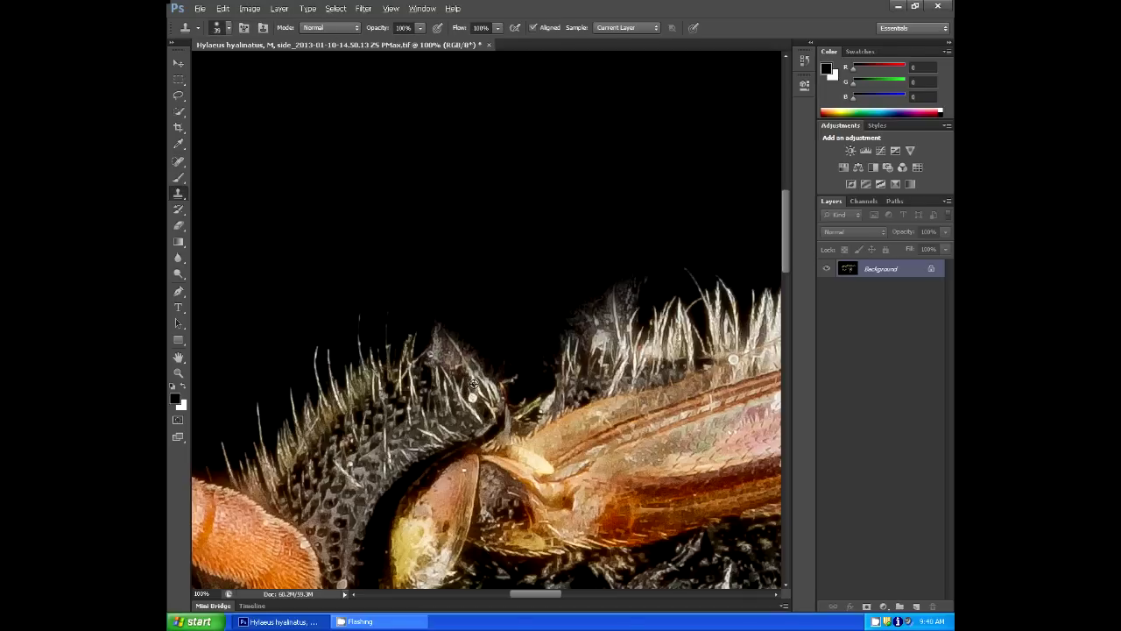
# Step: Clone hair texture over the blotchy haze along the thorax's upper bristle tips
pyautogui.moveTo(473, 383)
pyautogui.mouseDown()
pyautogui.moveTo(520, 369)
pyautogui.moveTo(492, 370)
pyautogui.moveTo(475, 355)
pyautogui.moveTo(503, 351)
pyautogui.moveTo(503, 336)
pyautogui.moveTo(457, 352)
pyautogui.moveTo(422, 340)
pyautogui.moveTo(451, 329)
pyautogui.moveTo(432, 320)
pyautogui.moveTo(459, 318)
pyautogui.moveTo(474, 284)
pyautogui.moveTo(491, 311)
pyautogui.moveTo(473, 269)
pyautogui.mouseUp()
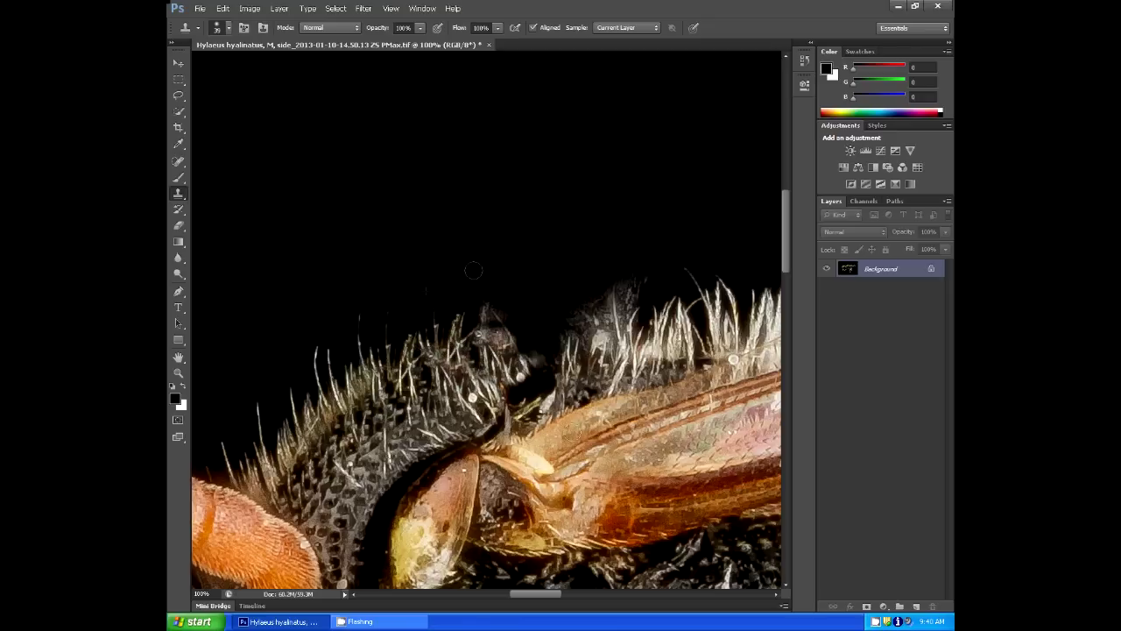
pyautogui.moveTo(581, 377)
pyautogui.mouseDown()
pyautogui.moveTo(602, 350)
pyautogui.moveTo(595, 358)
pyautogui.moveTo(620, 354)
pyautogui.moveTo(534, 364)
pyautogui.moveTo(553, 364)
pyautogui.moveTo(541, 393)
pyautogui.moveTo(504, 392)
pyautogui.moveTo(563, 351)
pyautogui.moveTo(541, 337)
pyautogui.moveTo(523, 352)
pyautogui.moveTo(554, 343)
pyautogui.moveTo(541, 318)
pyautogui.moveTo(567, 315)
pyautogui.moveTo(558, 309)
pyautogui.moveTo(579, 283)
pyautogui.moveTo(522, 330)
pyautogui.mouseUp()
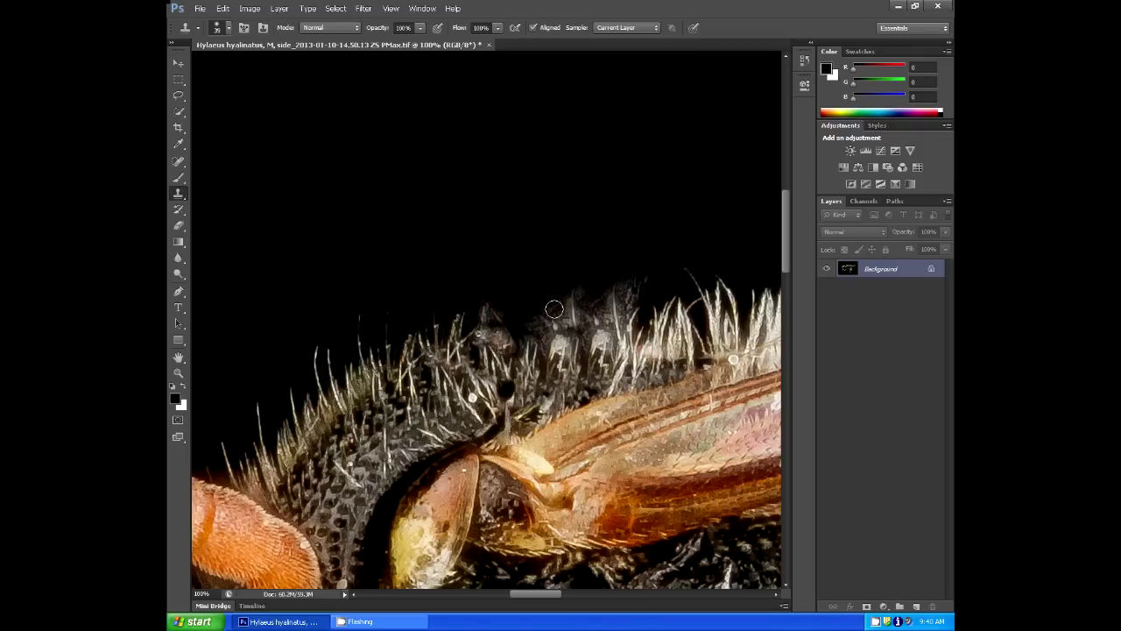
pyautogui.moveTo(630, 278)
pyautogui.mouseDown()
pyautogui.moveTo(578, 310)
pyautogui.moveTo(494, 299)
pyautogui.mouseUp()
# Step: Zoom in on the bristle tips above the thorax and set a 14 px brush
pyautogui.press('z')
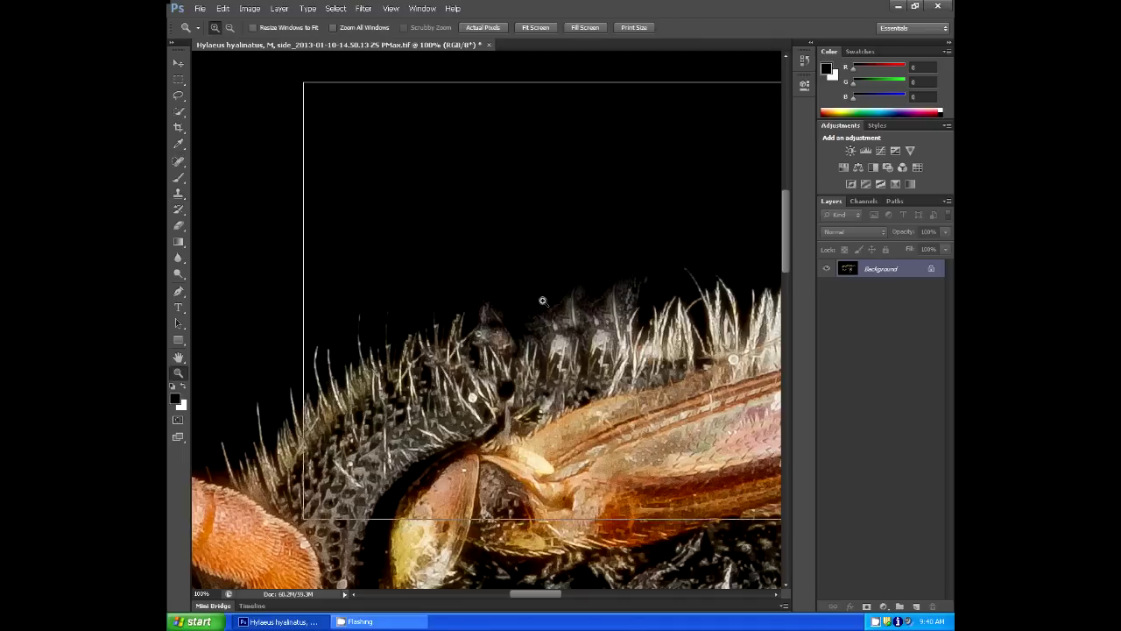
pyautogui.click(542, 298)
pyautogui.click(543, 301)
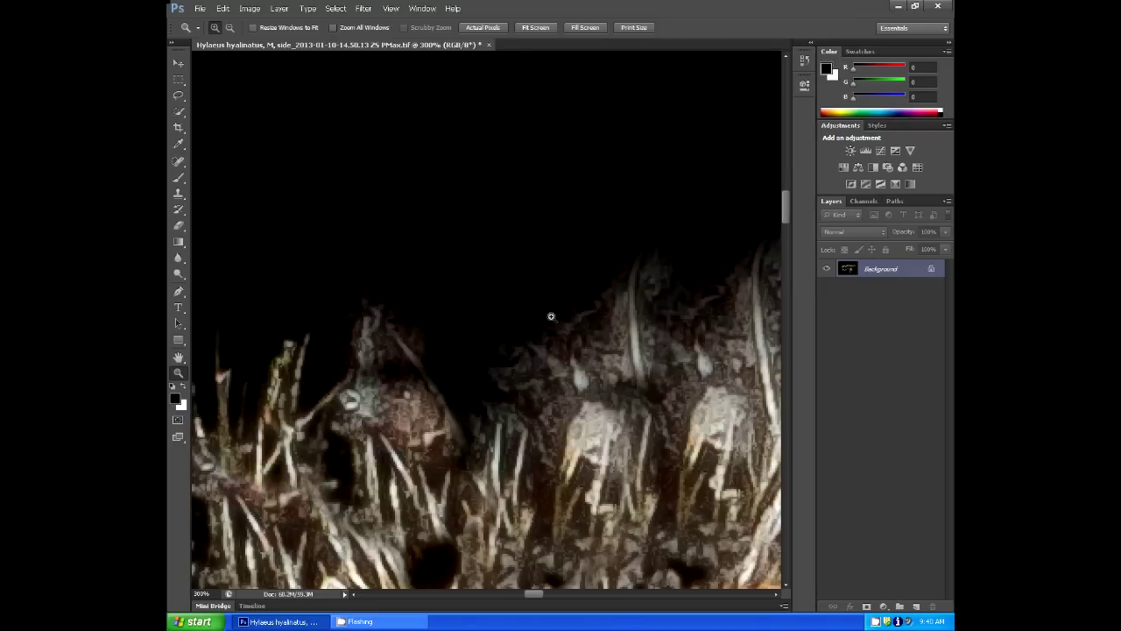
pyautogui.press('b')
pyautogui.rightClick(548, 314)
pyautogui.moveTo(565, 245); pyautogui.dragTo(534, 240)
pyautogui.click(460, 266)
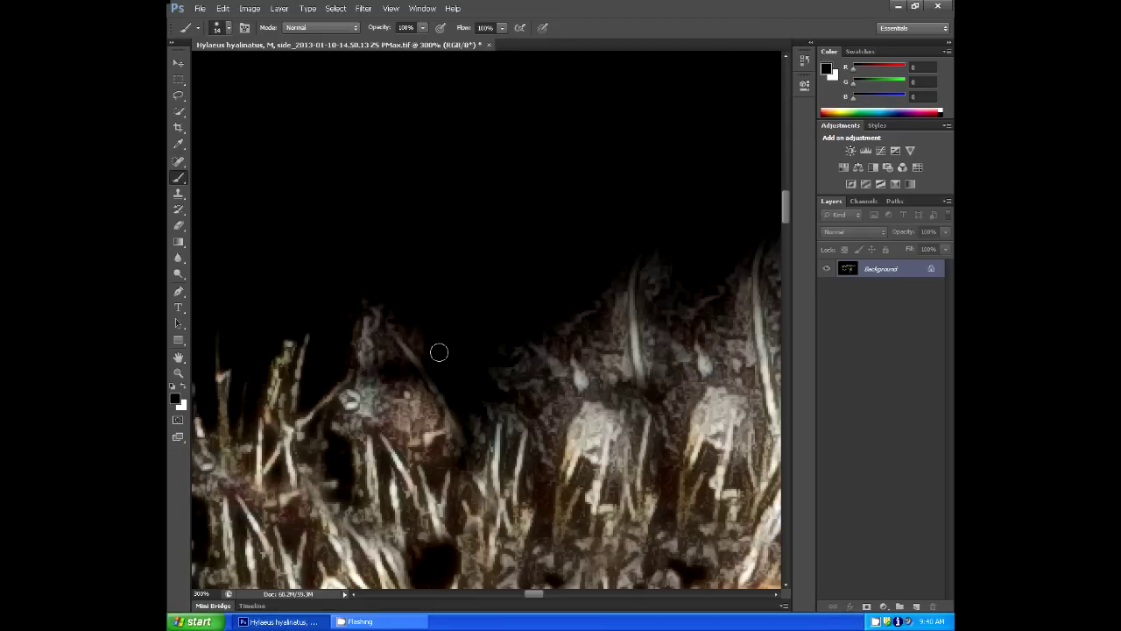
# Step: Paint black over the halo and blurry bristle tips around the spike
pyautogui.moveTo(372, 365)
pyautogui.mouseDown()
pyautogui.moveTo(414, 415)
pyautogui.moveTo(427, 410)
pyautogui.moveTo(378, 337)
pyautogui.moveTo(387, 400)
pyautogui.moveTo(362, 340)
pyautogui.moveTo(352, 343)
pyautogui.moveTo(368, 382)
pyautogui.moveTo(352, 301)
pyautogui.moveTo(391, 272)
pyautogui.mouseUp()
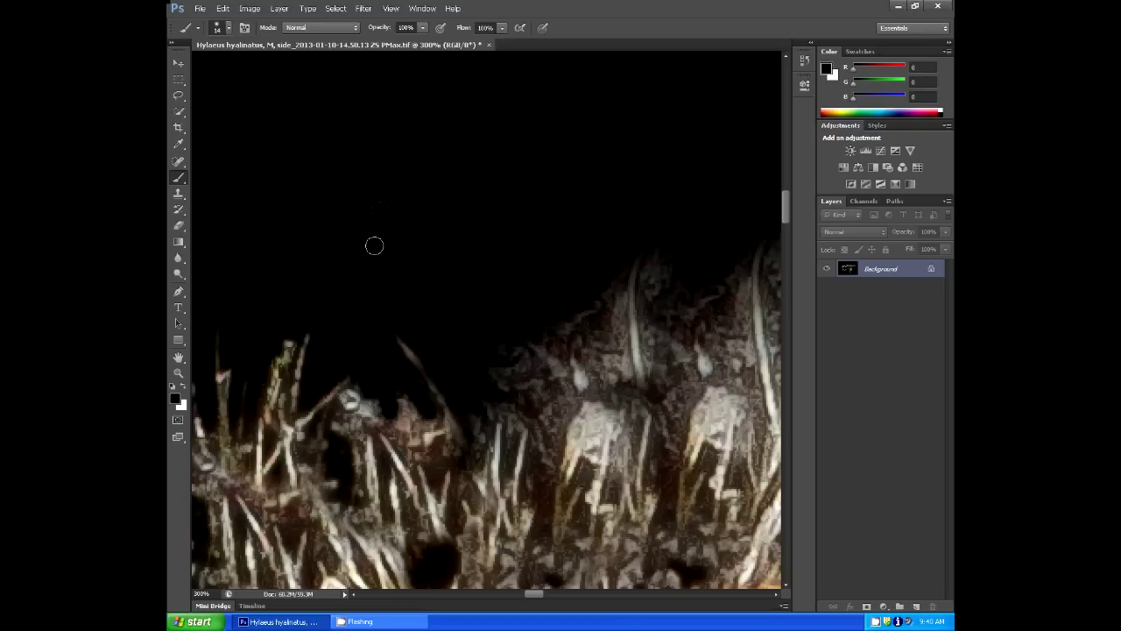
pyautogui.moveTo(536, 375)
pyautogui.mouseDown()
pyautogui.moveTo(498, 339)
pyautogui.moveTo(553, 407)
pyautogui.moveTo(551, 420)
pyautogui.moveTo(507, 395)
pyautogui.moveTo(509, 433)
pyautogui.moveTo(511, 385)
pyautogui.moveTo(478, 424)
pyautogui.moveTo(478, 388)
pyautogui.moveTo(525, 406)
pyautogui.moveTo(507, 374)
pyautogui.moveTo(618, 358)
pyautogui.moveTo(610, 277)
pyautogui.moveTo(613, 340)
pyautogui.moveTo(625, 246)
pyautogui.moveTo(592, 369)
pyautogui.moveTo(571, 328)
pyautogui.moveTo(597, 294)
pyautogui.moveTo(535, 330)
pyautogui.mouseUp()
pyautogui.moveTo(661, 338)
pyautogui.mouseDown()
pyautogui.moveTo(645, 343)
pyautogui.moveTo(646, 290)
pyautogui.moveTo(675, 258)
pyautogui.moveTo(668, 302)
pyautogui.moveTo(732, 351)
pyautogui.moveTo(741, 241)
pyautogui.moveTo(712, 290)
pyautogui.moveTo(728, 356)
pyautogui.moveTo(744, 358)
pyautogui.moveTo(709, 255)
pyautogui.mouseUp()
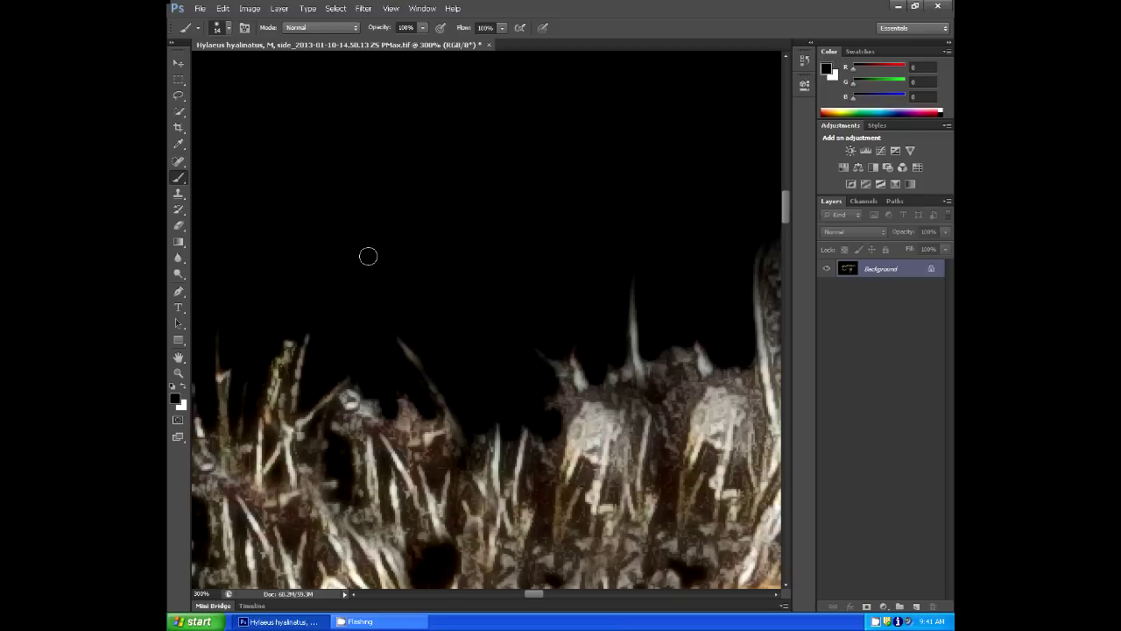
pyautogui.press('z')
pyautogui.rightClick(462, 282)
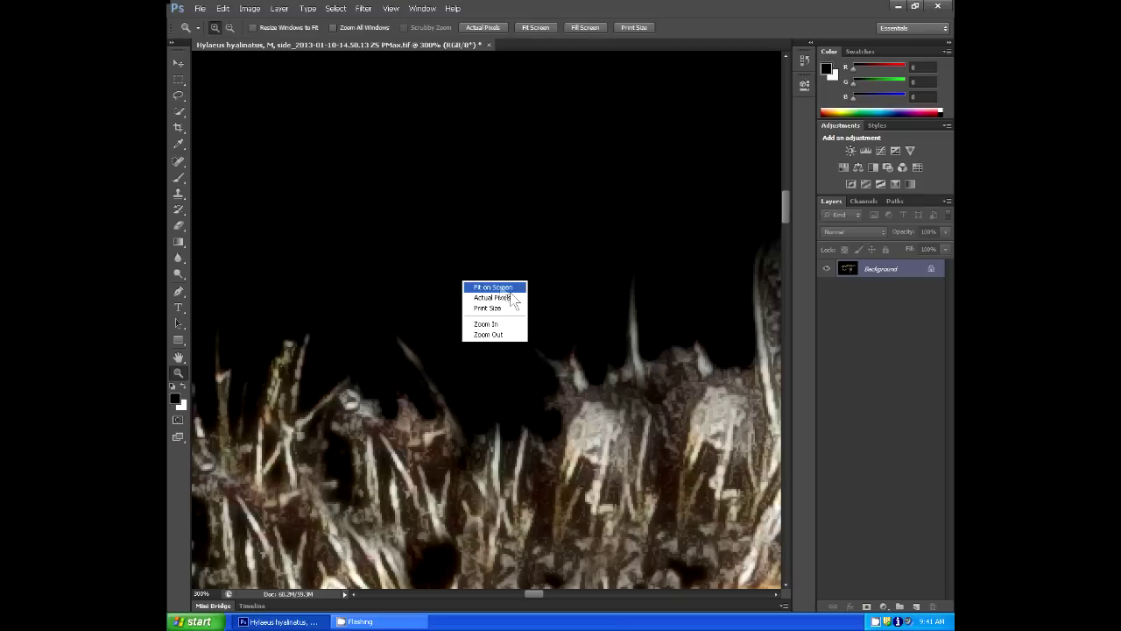
# Step: Fit the image on screen, then zoom to 66.7% on the bee's compound eye
pyautogui.click(493, 287)
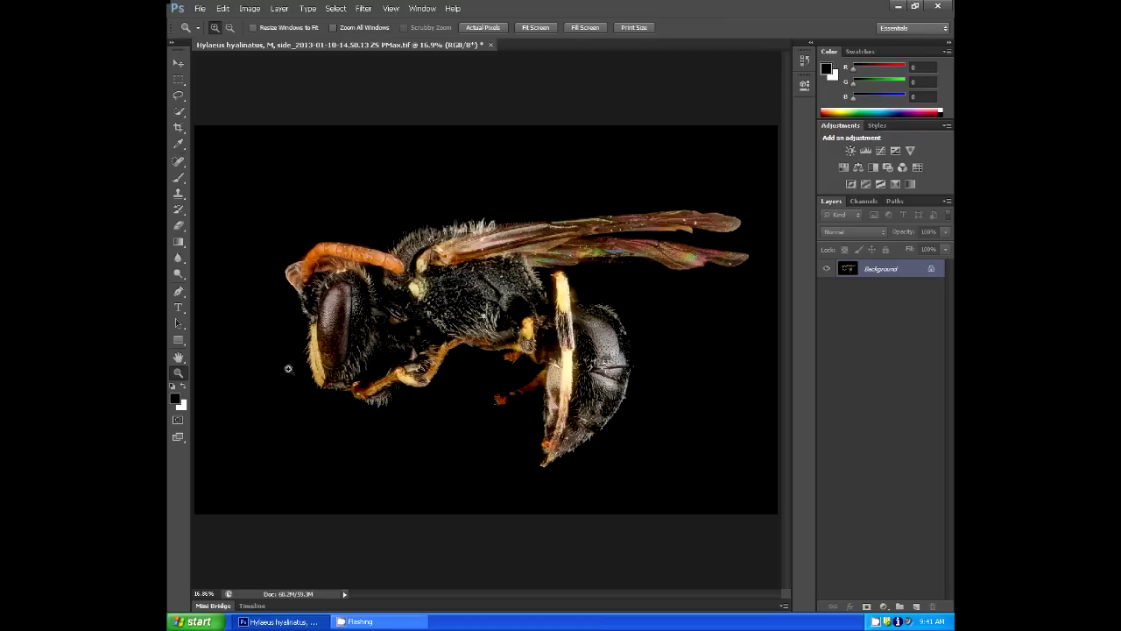
pyautogui.click(311, 333)
pyautogui.click(311, 333)
pyautogui.click(311, 333)
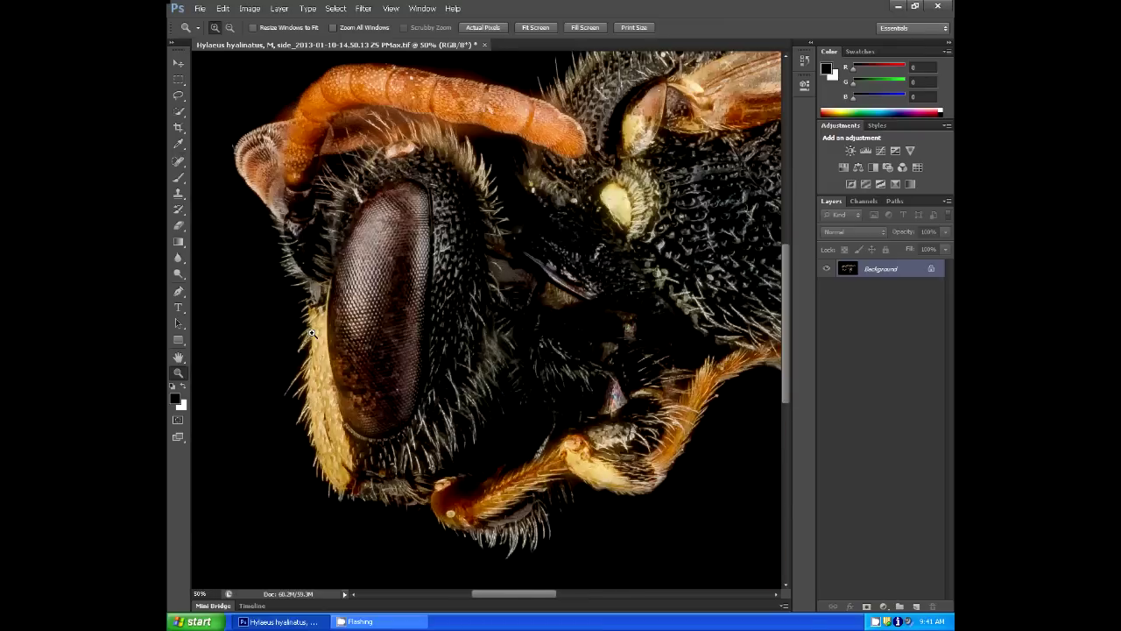
pyautogui.click(311, 333)
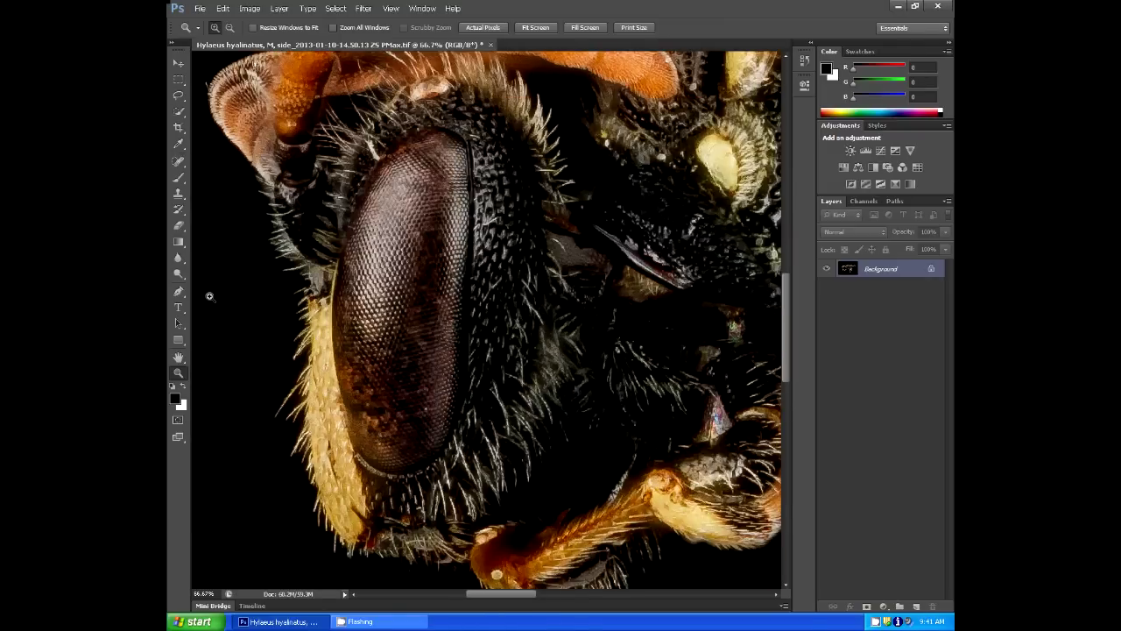
pyautogui.press('j')
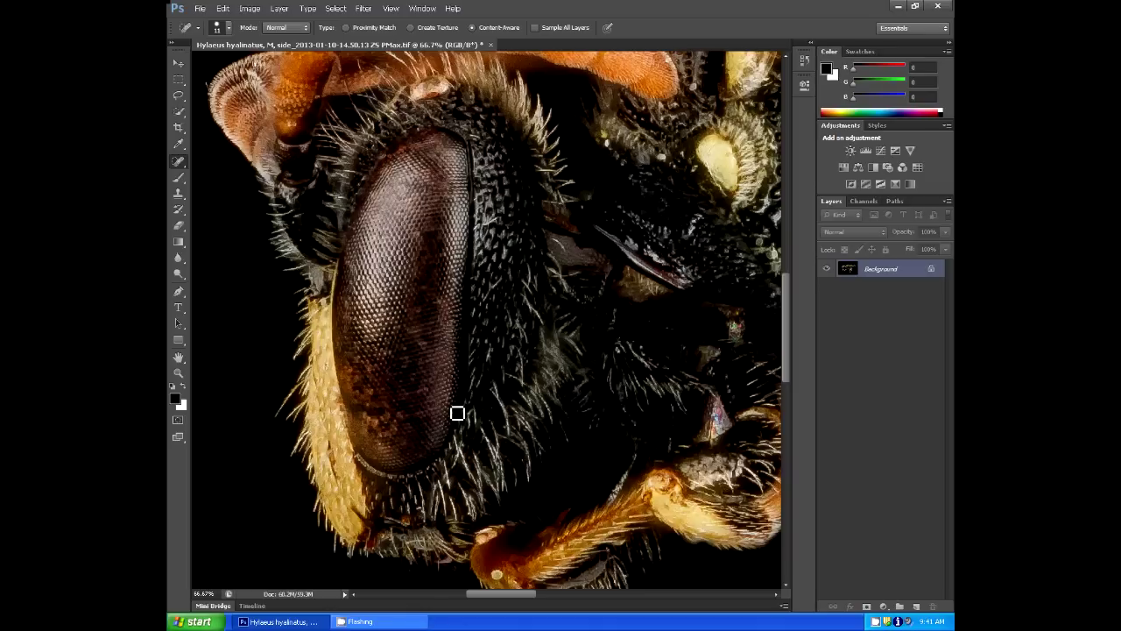
# Step: Heal the spot on the foreleg joint below the eye, then scan the bee for other spots
pyautogui.scroll(-5, 523, 452)
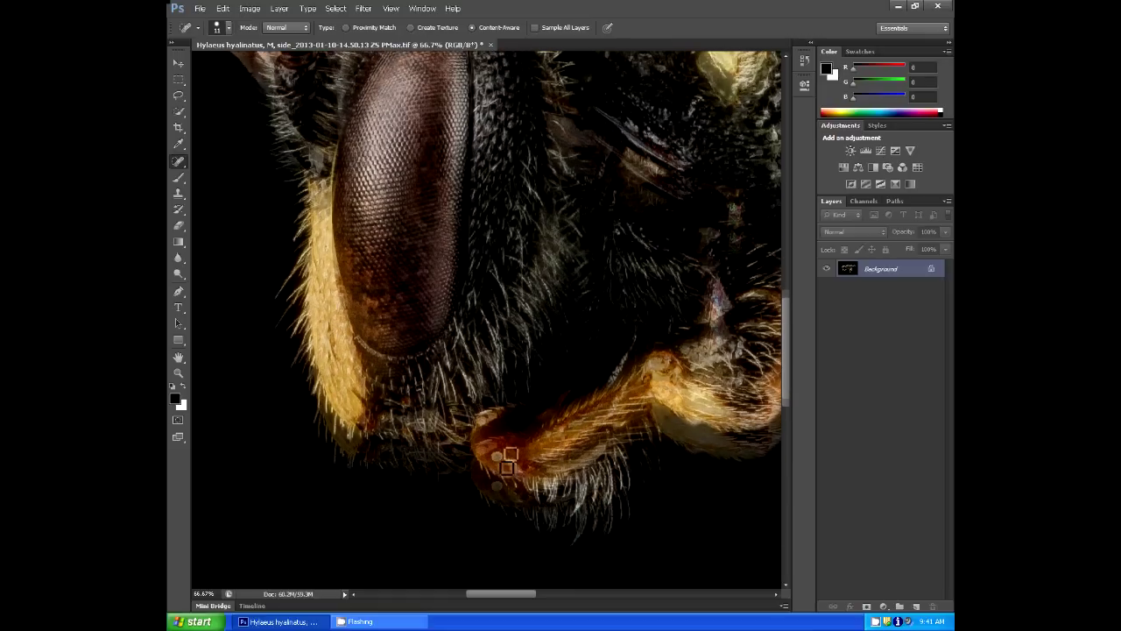
pyautogui.moveTo(501, 465); pyautogui.dragTo(516, 438)
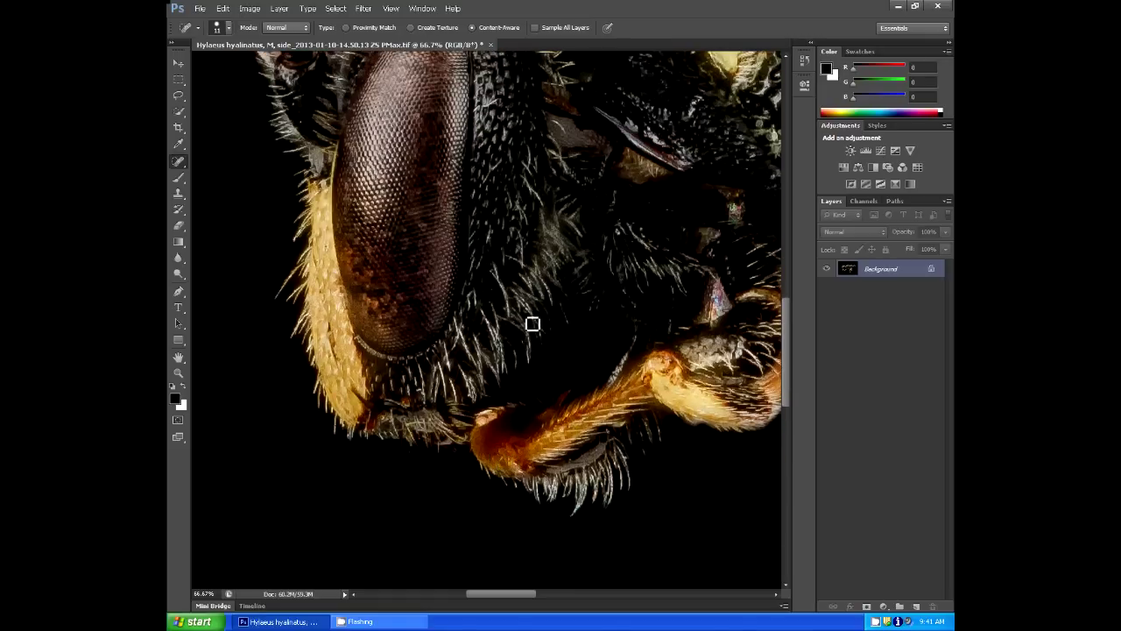
pyautogui.scroll(-1, 656, 393)
pyautogui.moveTo(522, 596); pyautogui.dragTo(558, 500)
pyautogui.scroll(4, 596, 340)
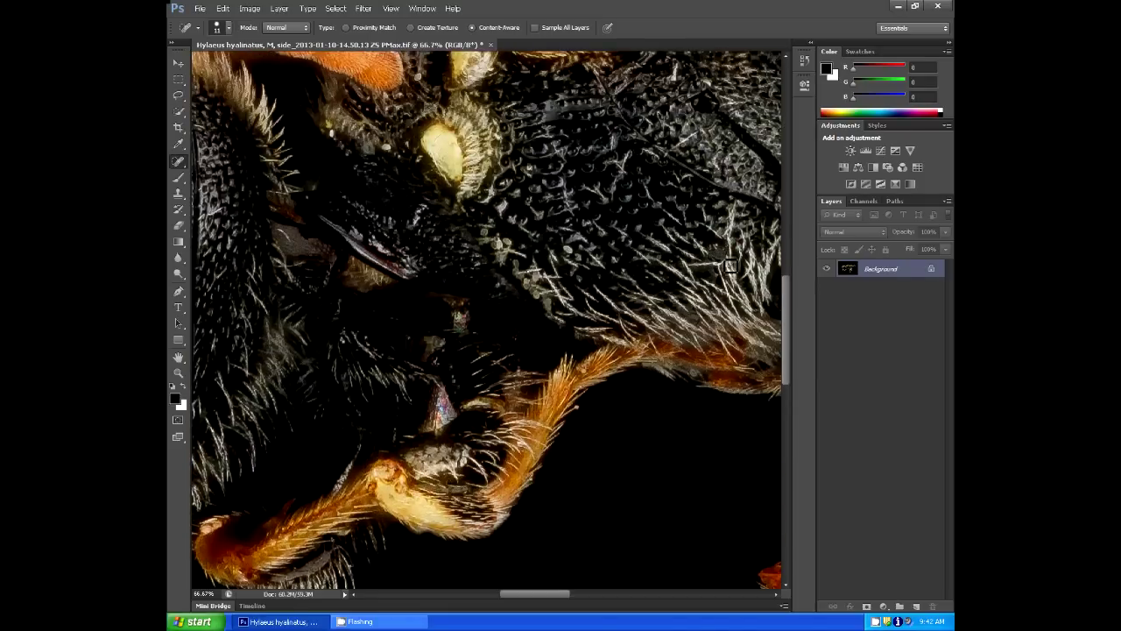
pyautogui.scroll(6, 730, 291)
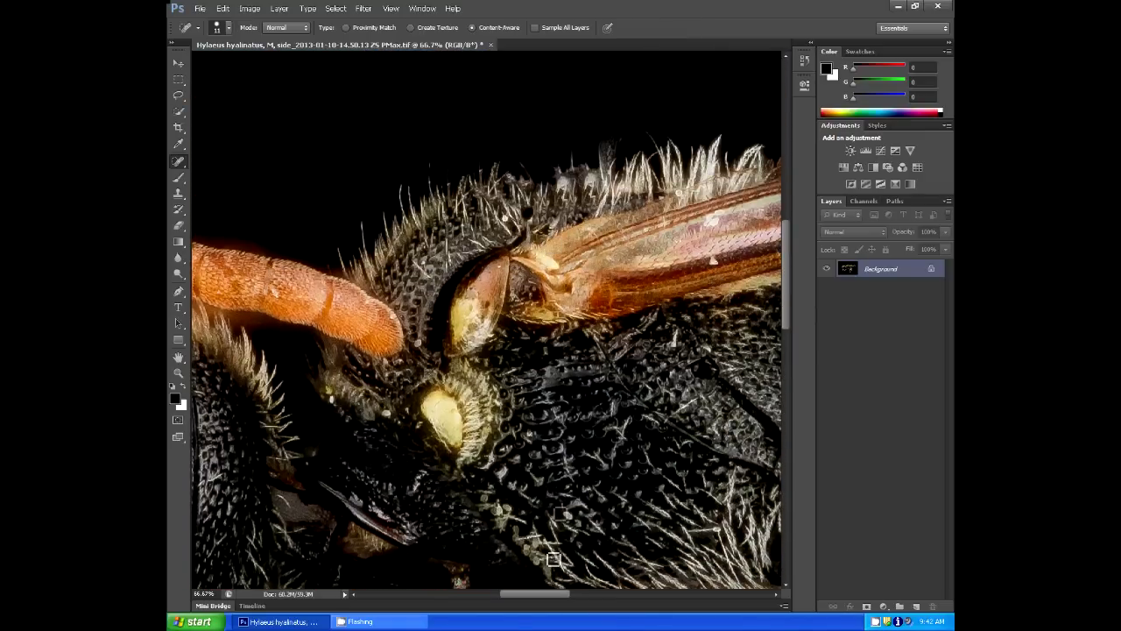
pyautogui.moveTo(522, 601); pyautogui.dragTo(603, 601)
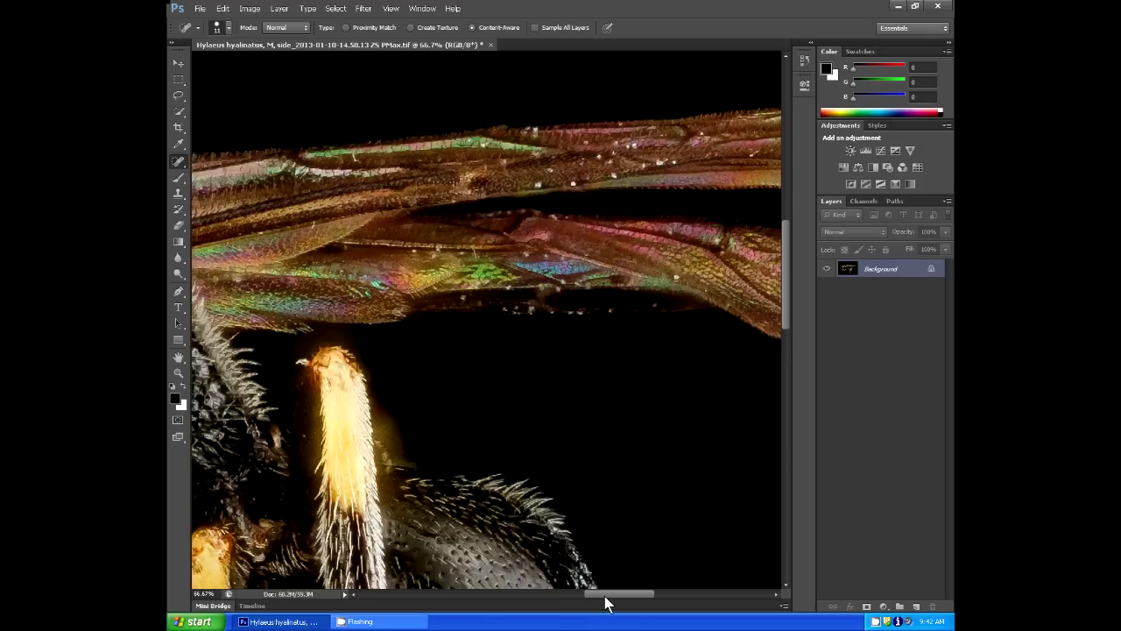
pyautogui.scroll(-4, 543, 353)
pyautogui.scroll(-8, 543, 350)
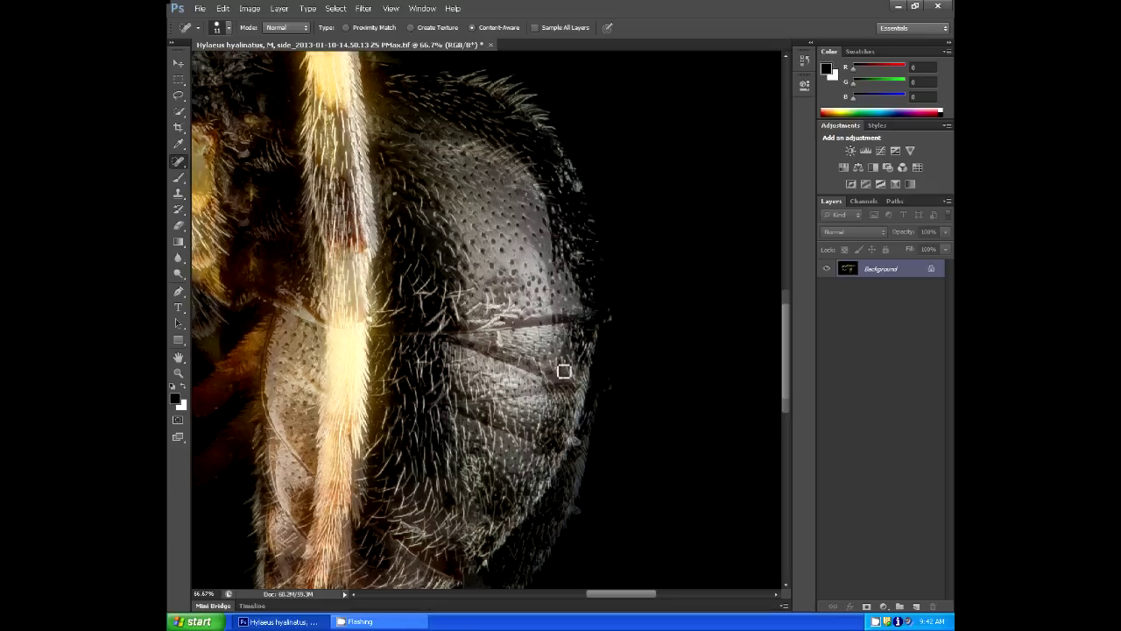
pyautogui.scroll(-1, 543, 368)
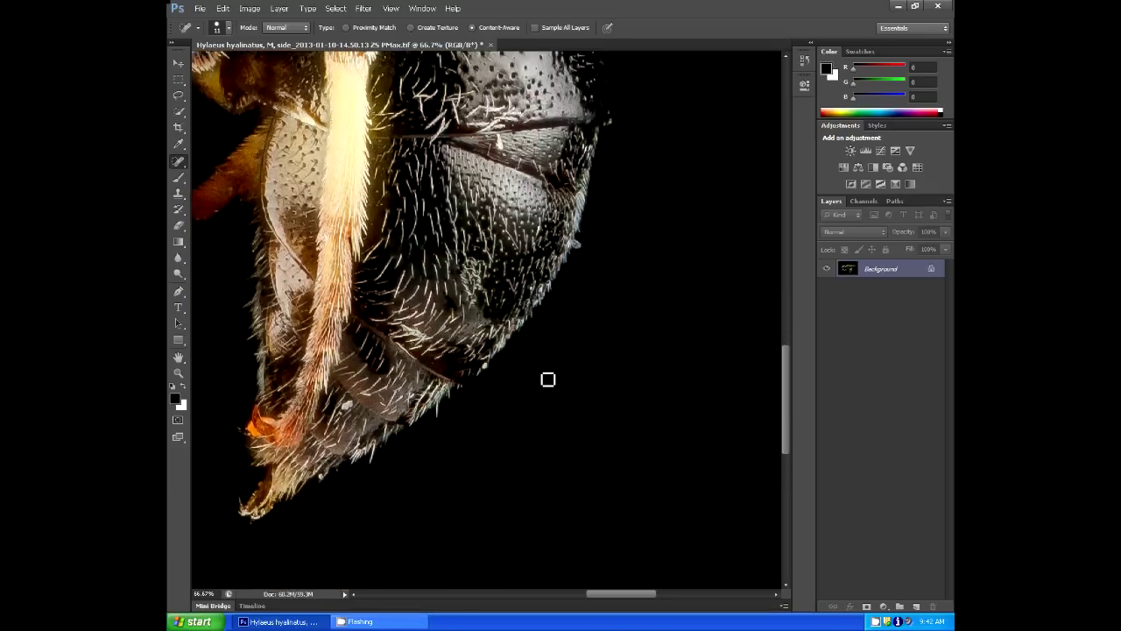
# Step: Crop the image tighter around the bee, pulling in the top-left corner and bottom edges
pyautogui.press('z')
pyautogui.rightClick(541, 372)
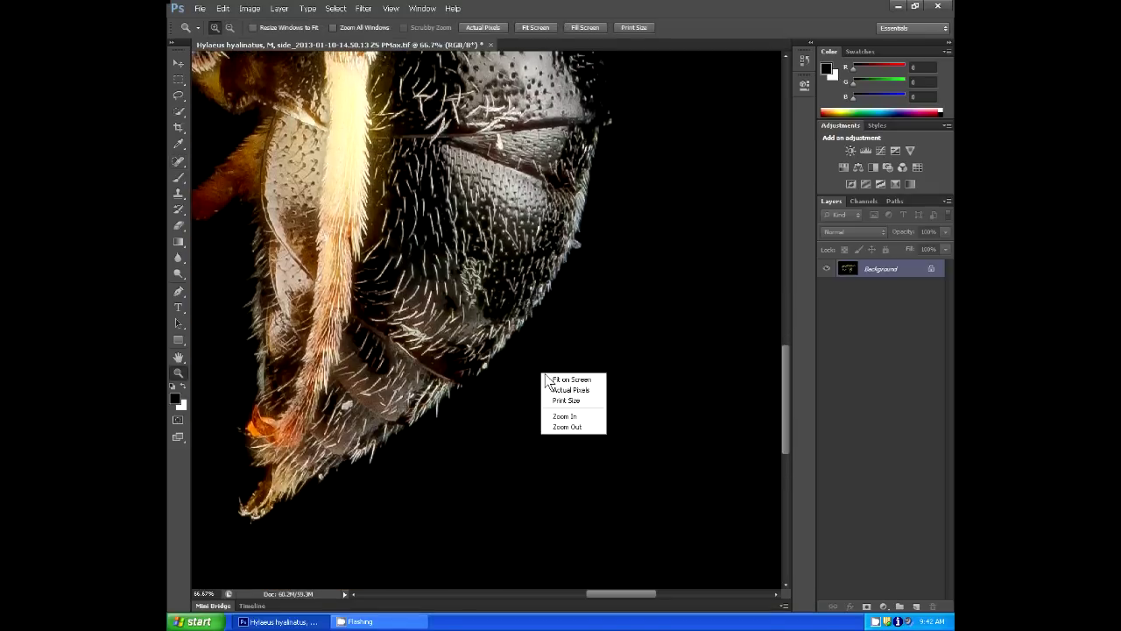
pyautogui.click(568, 382)
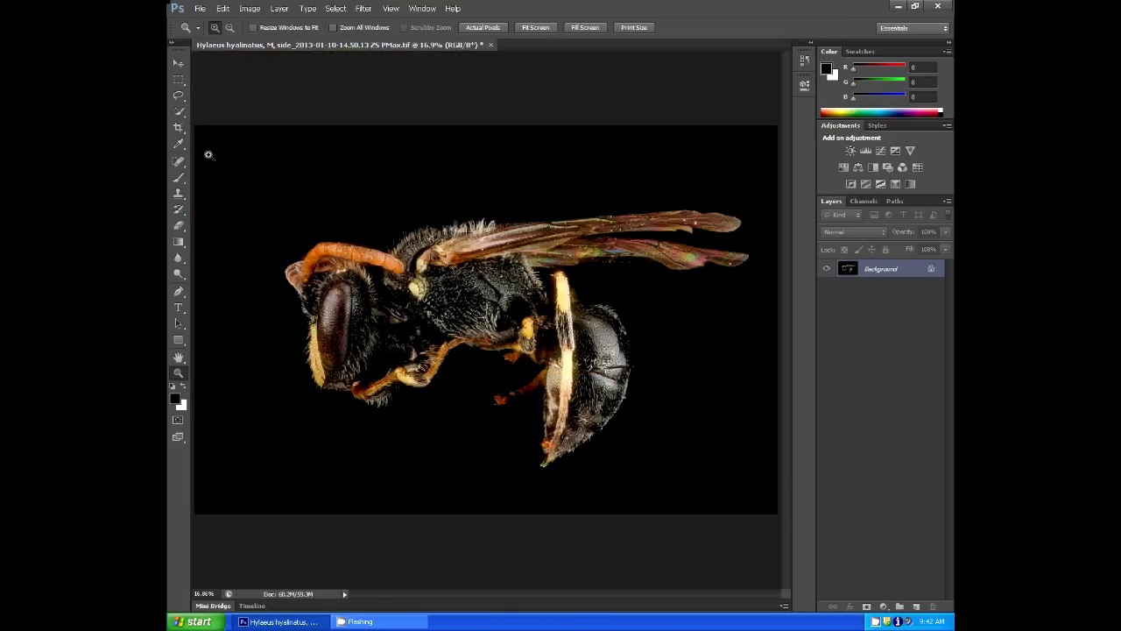
pyautogui.press('c')
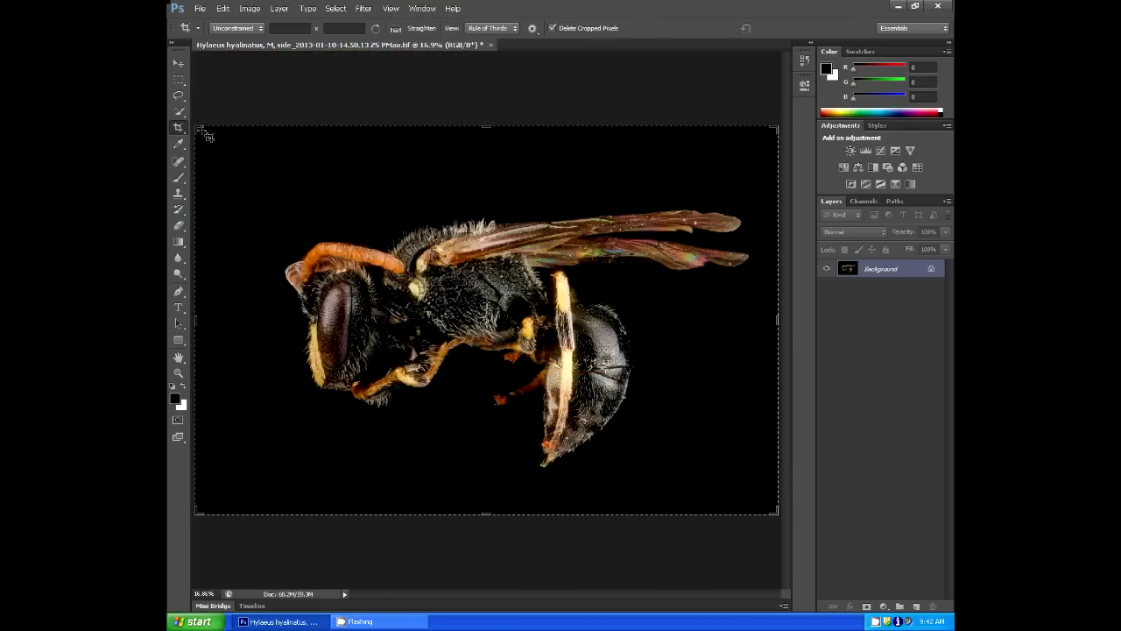
pyautogui.moveTo(198, 128); pyautogui.dragTo(226, 154)
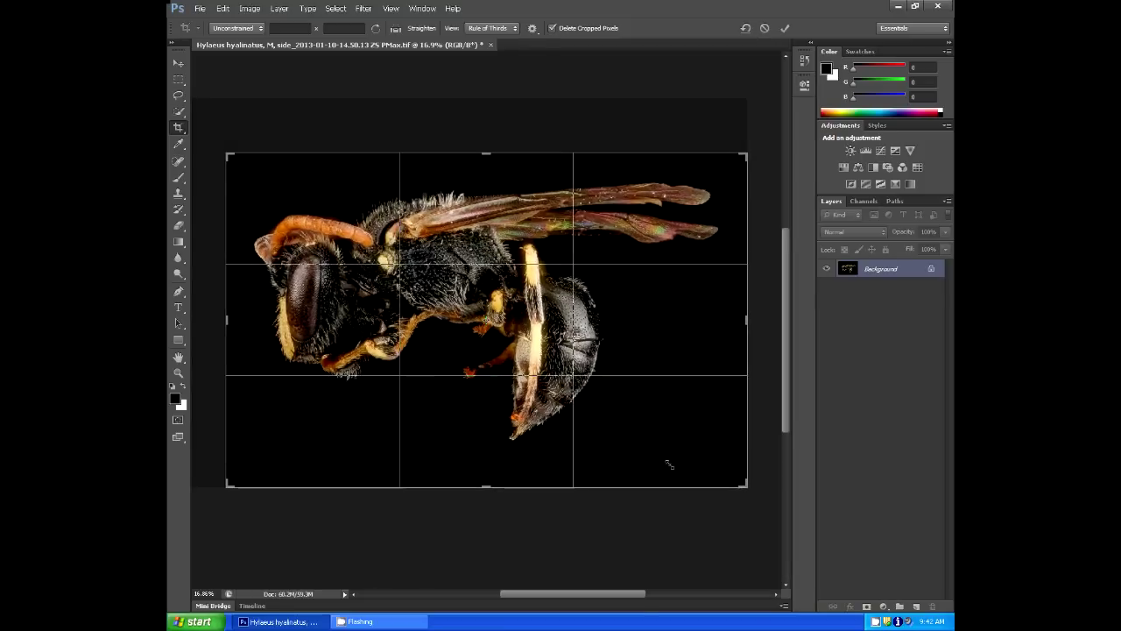
pyautogui.moveTo(747, 488); pyautogui.dragTo(743, 468)
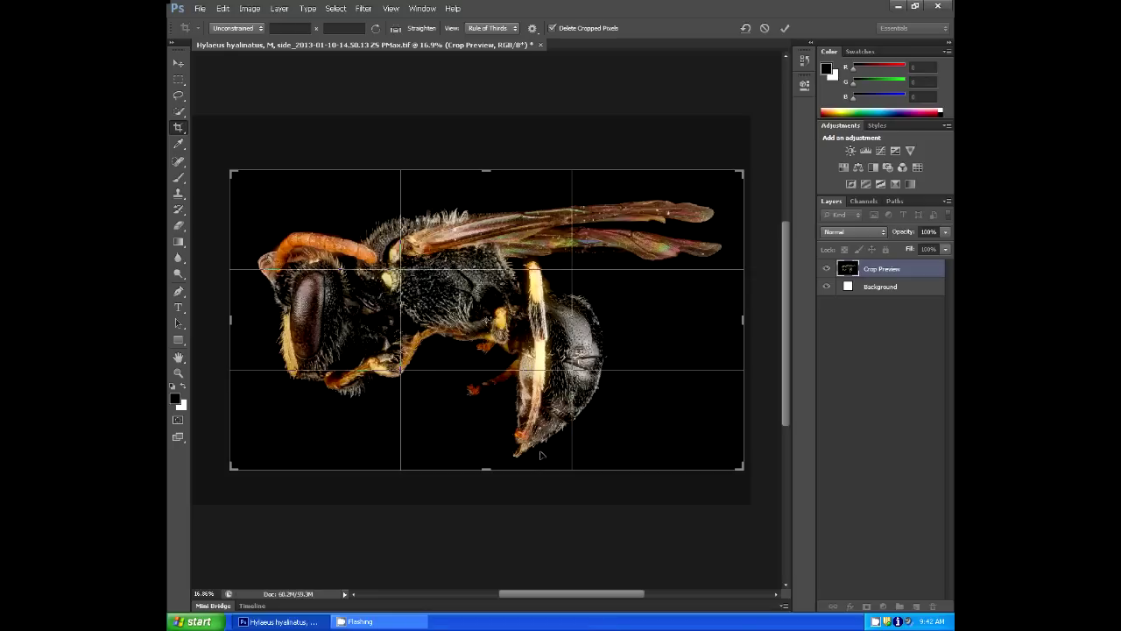
pyautogui.moveTo(487, 466); pyautogui.dragTo(487, 469)
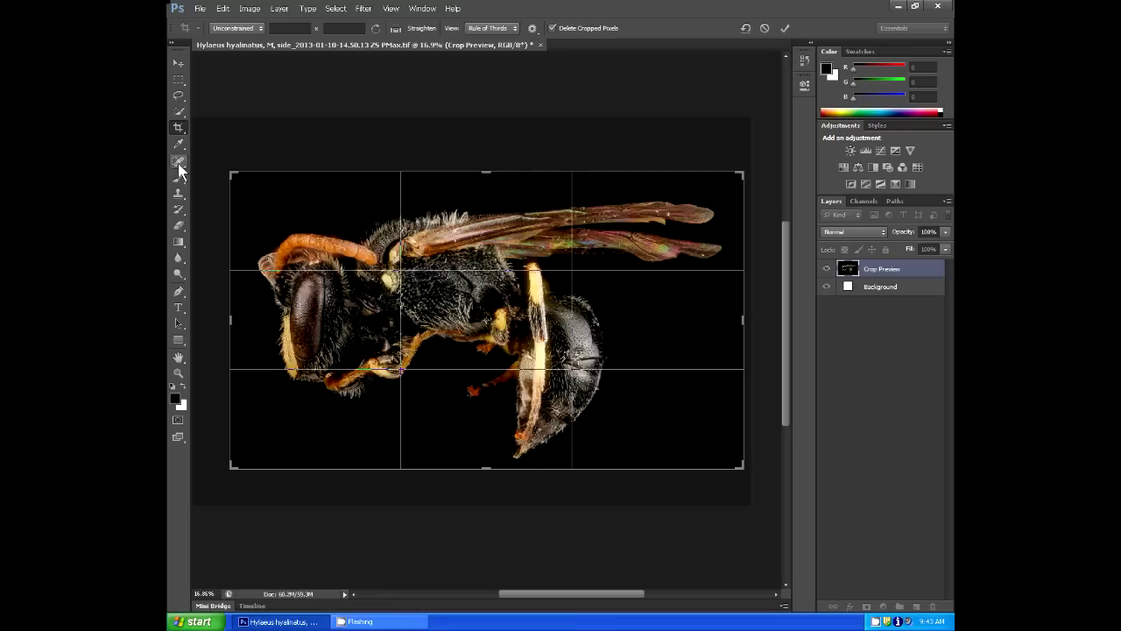
pyautogui.rightClick(429, 403)
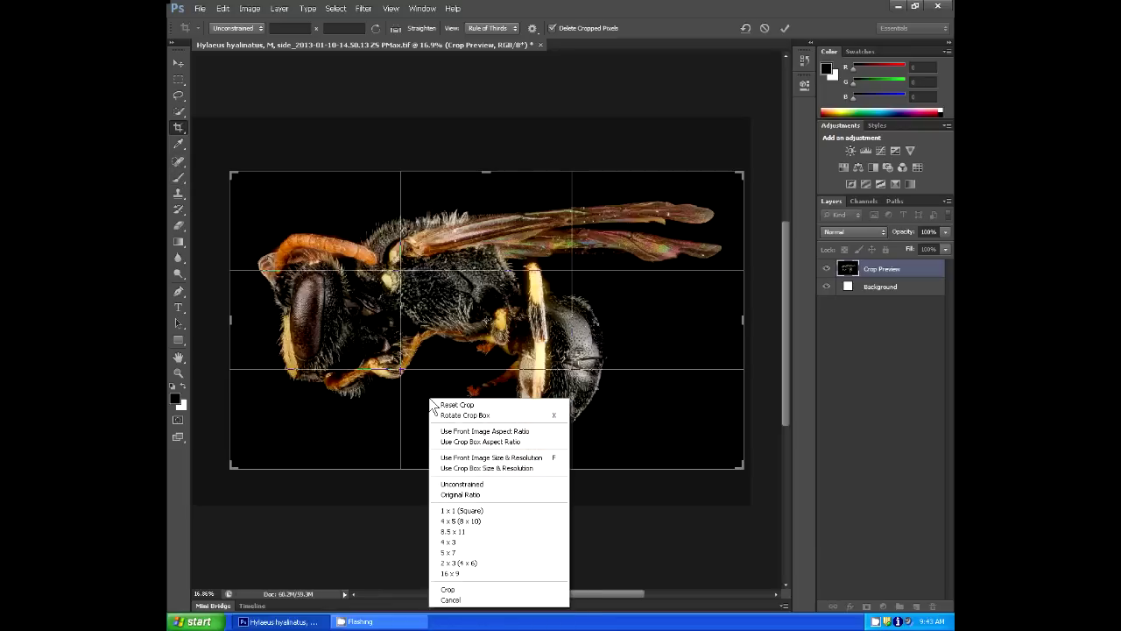
pyautogui.click(462, 590)
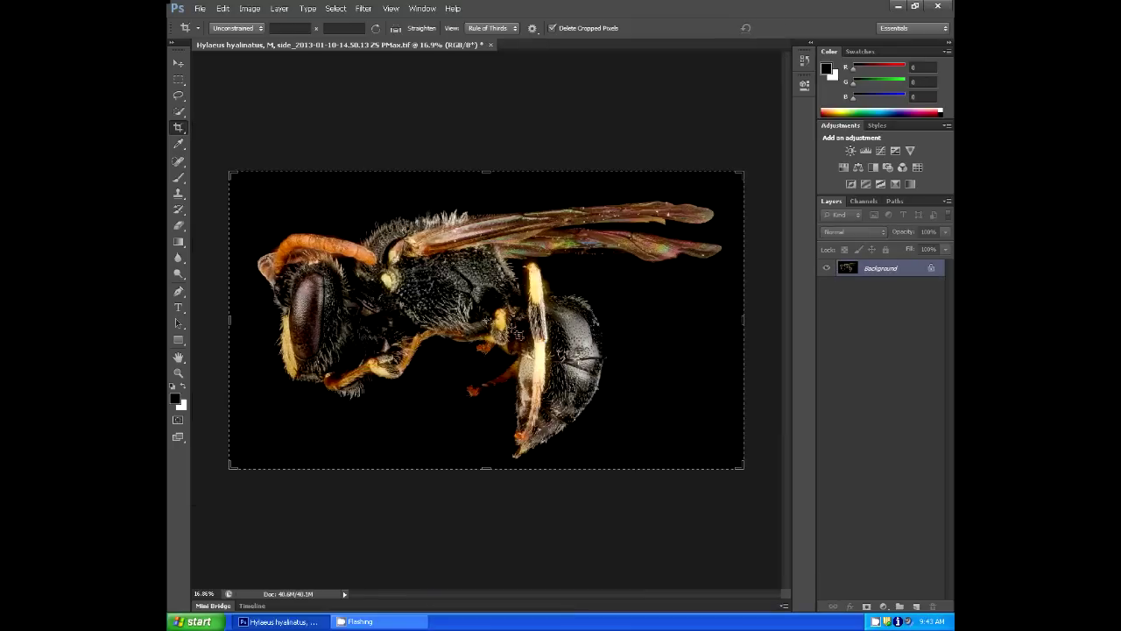
pyautogui.press('ctrl')
pyautogui.hotkey('ctrl', 'shift', 's')
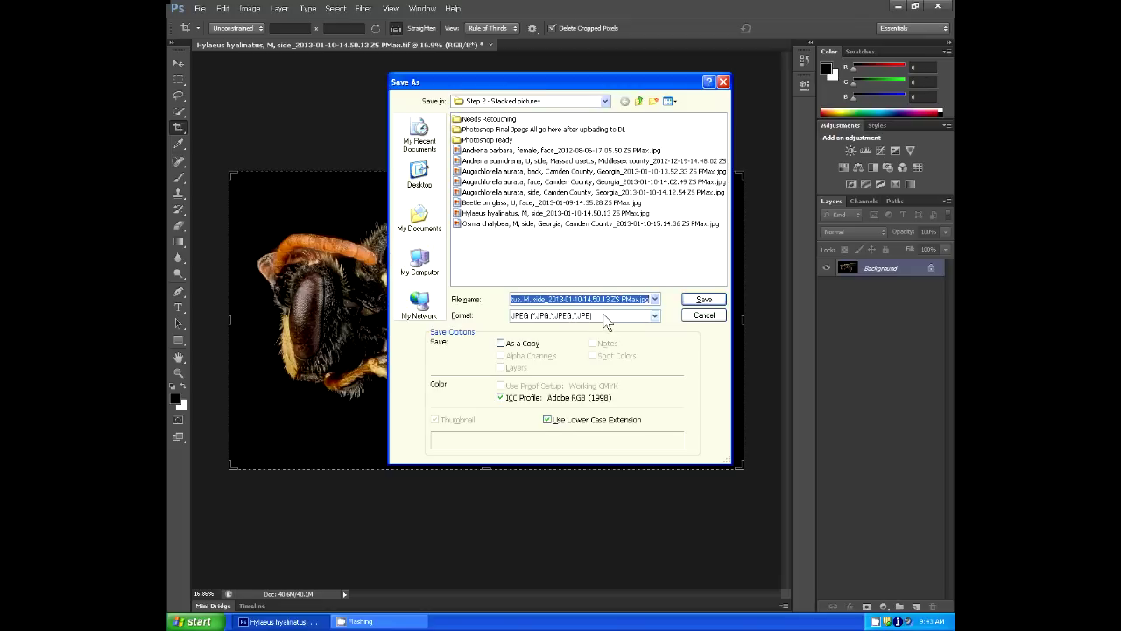
pyautogui.click(703, 316)
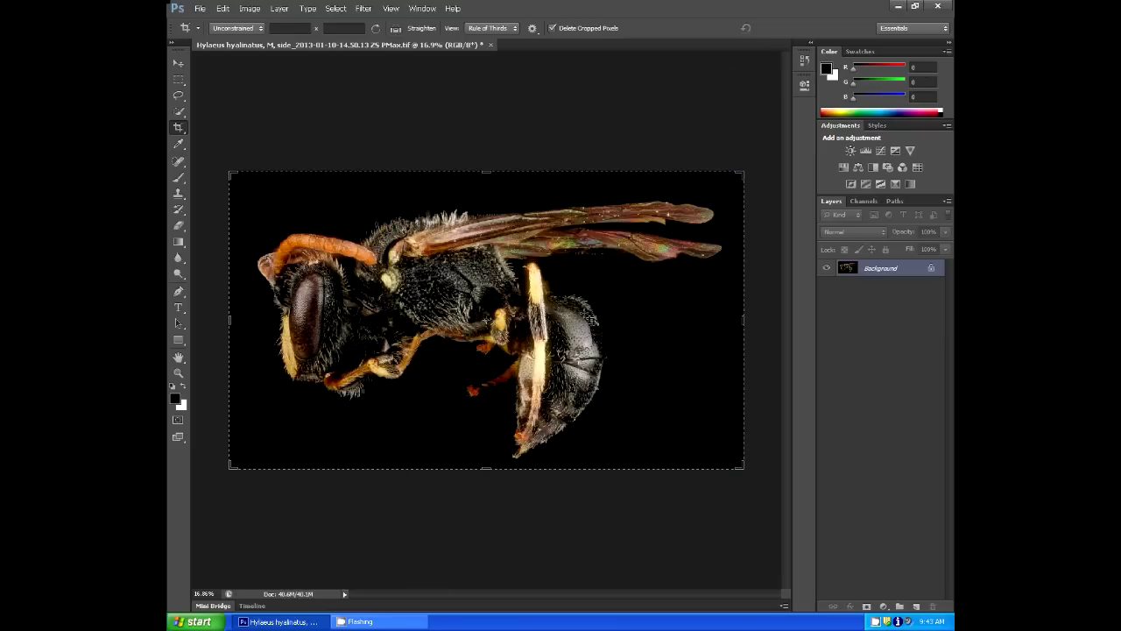